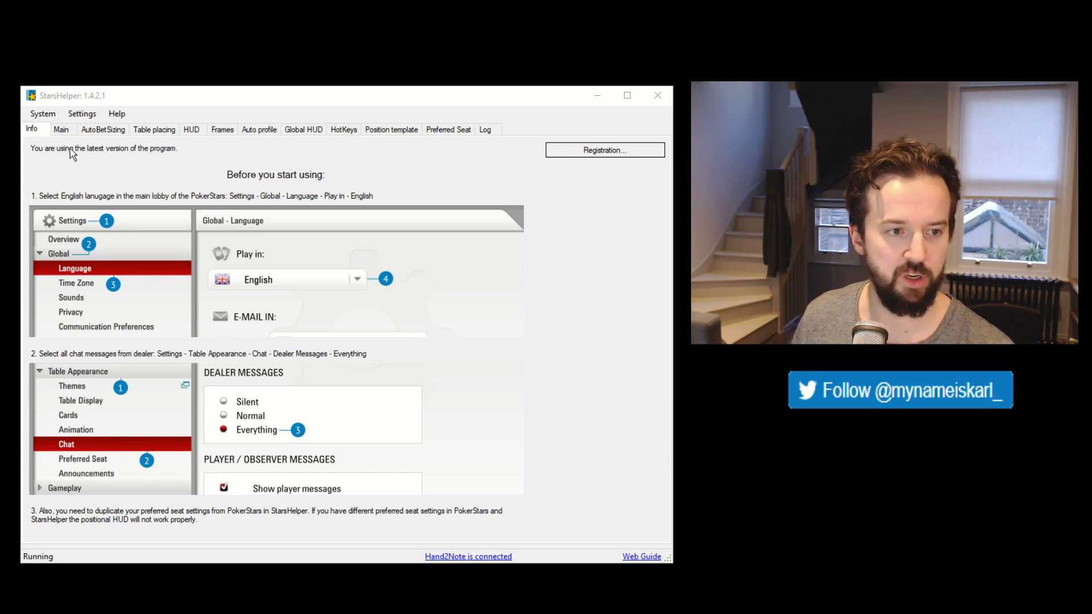
Review the Main settings and the preflop auto bet sizing rules of the StarsCustomSizing6M set
{"action": "left_click", "coordinate": [69, 131]}
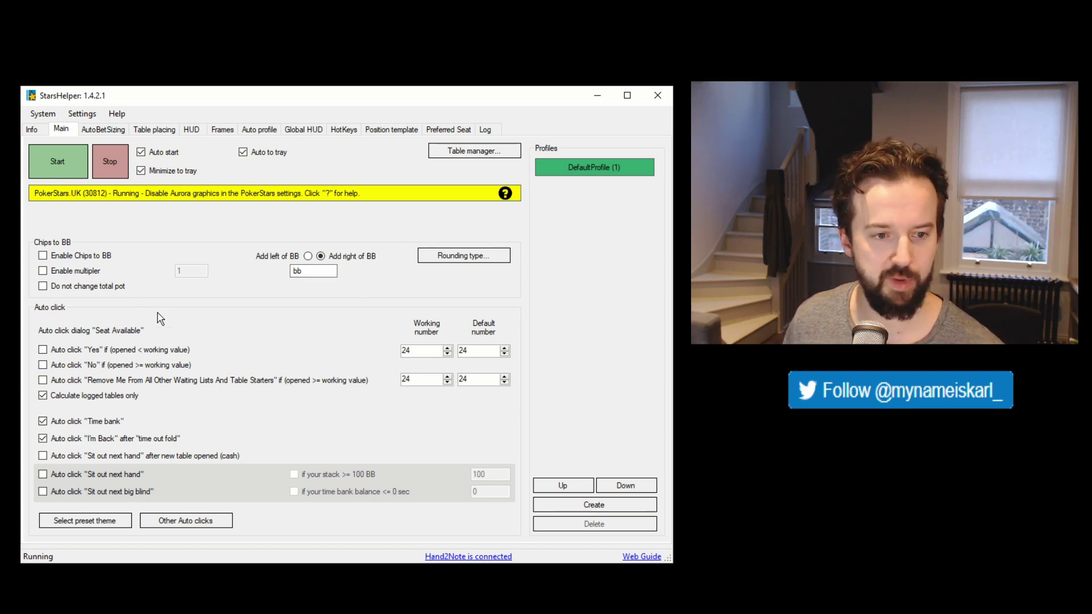
{"action": "left_click", "coordinate": [91, 130]}
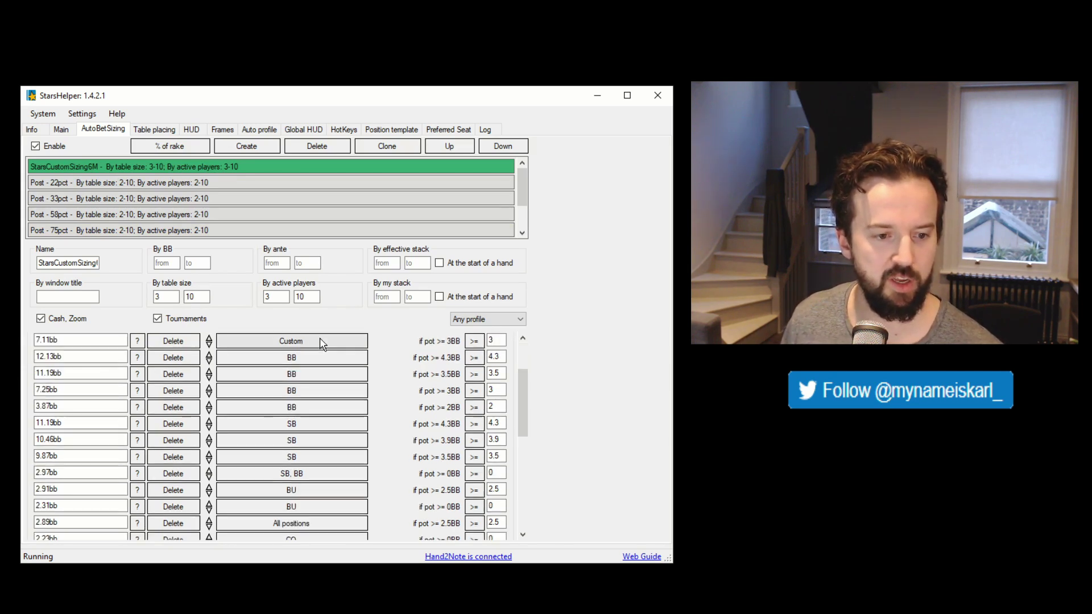
{"action": "scroll", "coordinate": [310, 356], "scroll_direction": "down", "scroll_amount": 2}
{"action": "scroll", "coordinate": [302, 370], "scroll_direction": "up", "scroll_amount": 2}
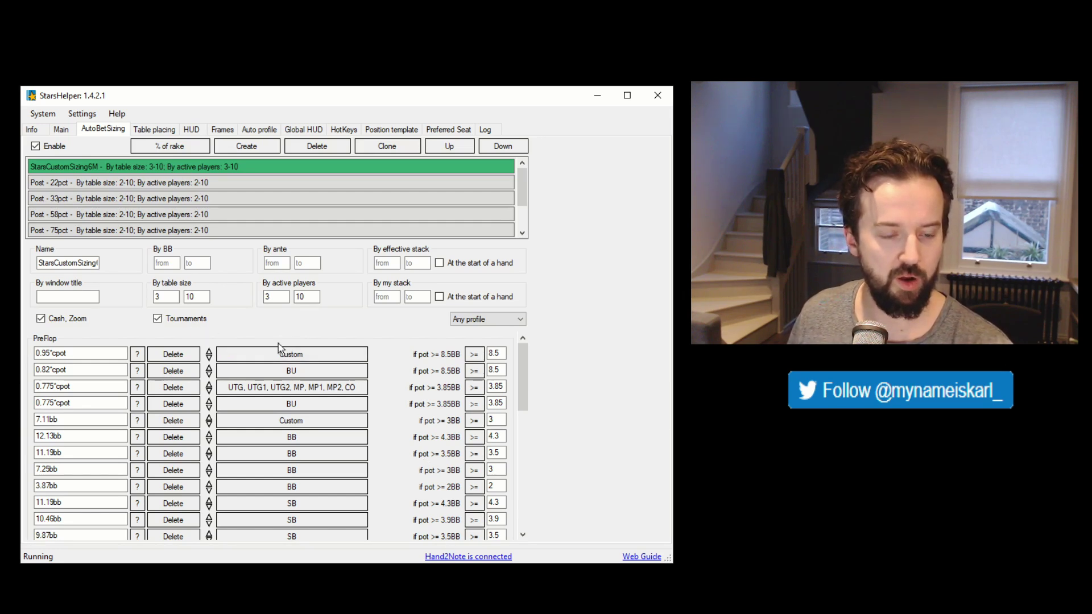
Check which positions the 0.95*cpot preflop rule applies to and read the reference of example sizing formulas
{"action": "left_click", "coordinate": [310, 360]}
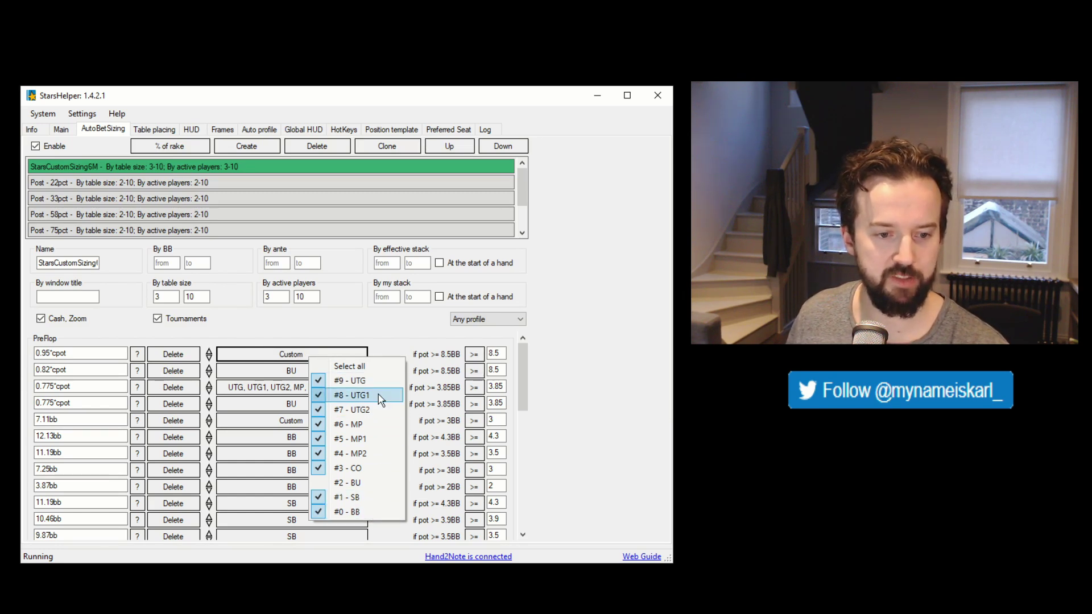
{"action": "left_click", "coordinate": [373, 335]}
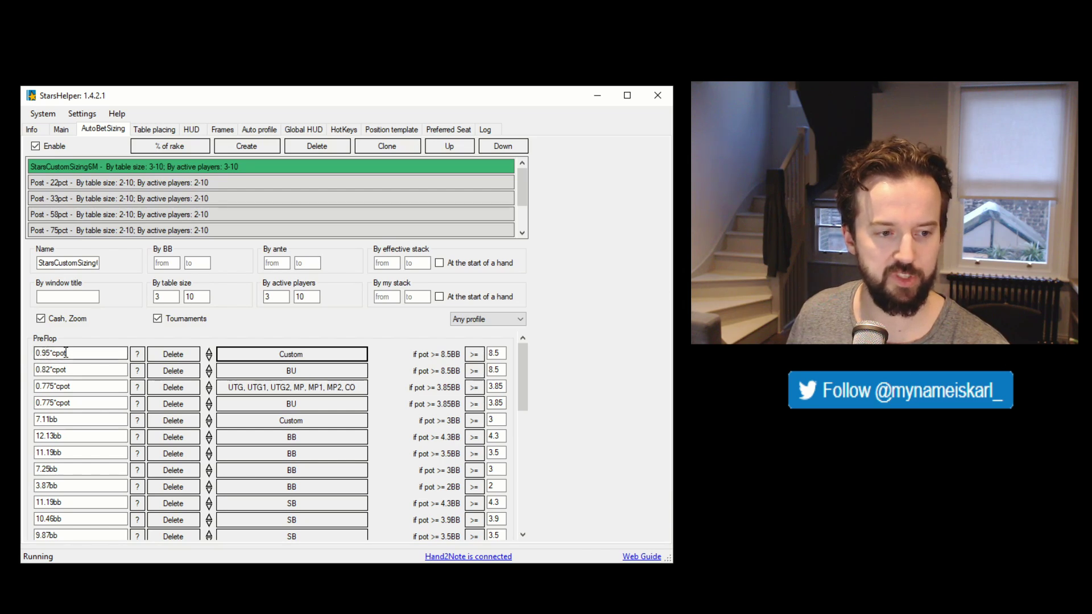
{"action": "left_click", "coordinate": [139, 356]}
{"action": "left_click_drag", "start_coordinate": [219, 178], "coordinate": [512, 184]}
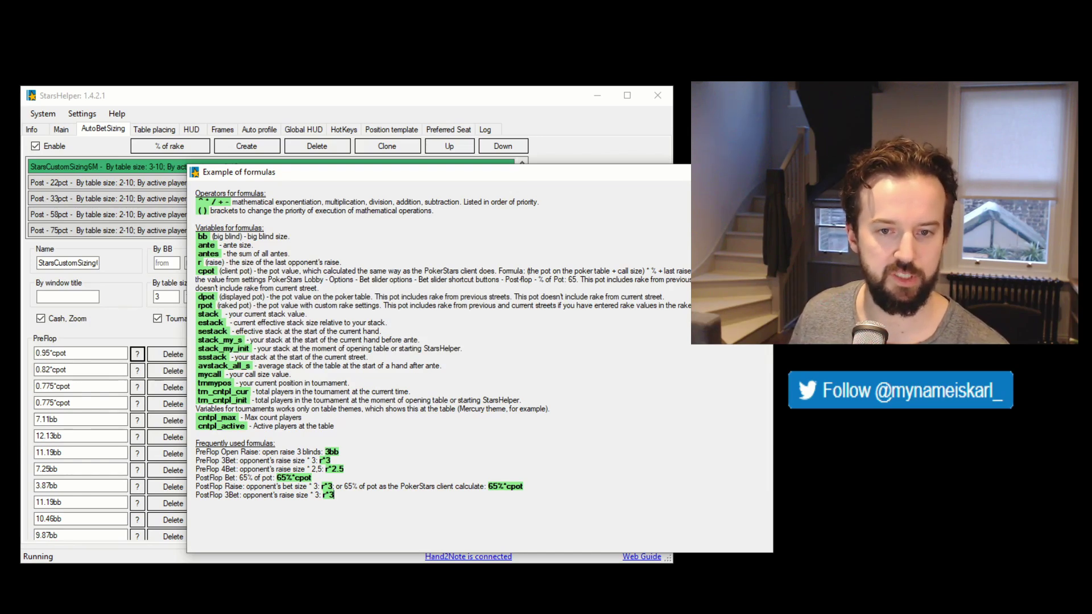
{"action": "key", "text": "Escape"}
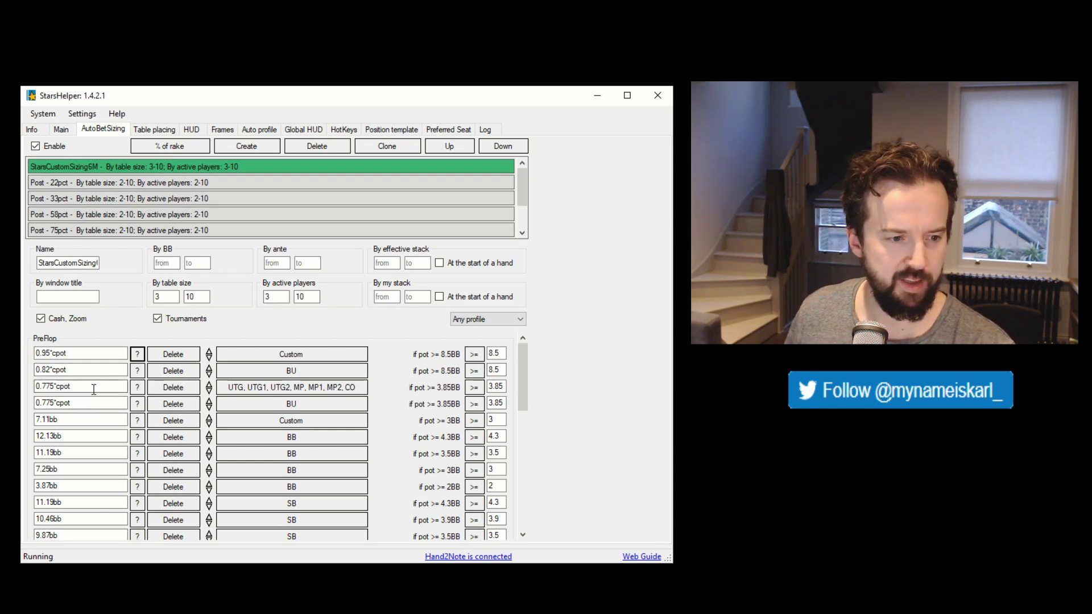
Inspect the position selections of the third preflop rule, 0.775*cpot, and of the 7.11bb rule
{"action": "left_click", "coordinate": [316, 392]}
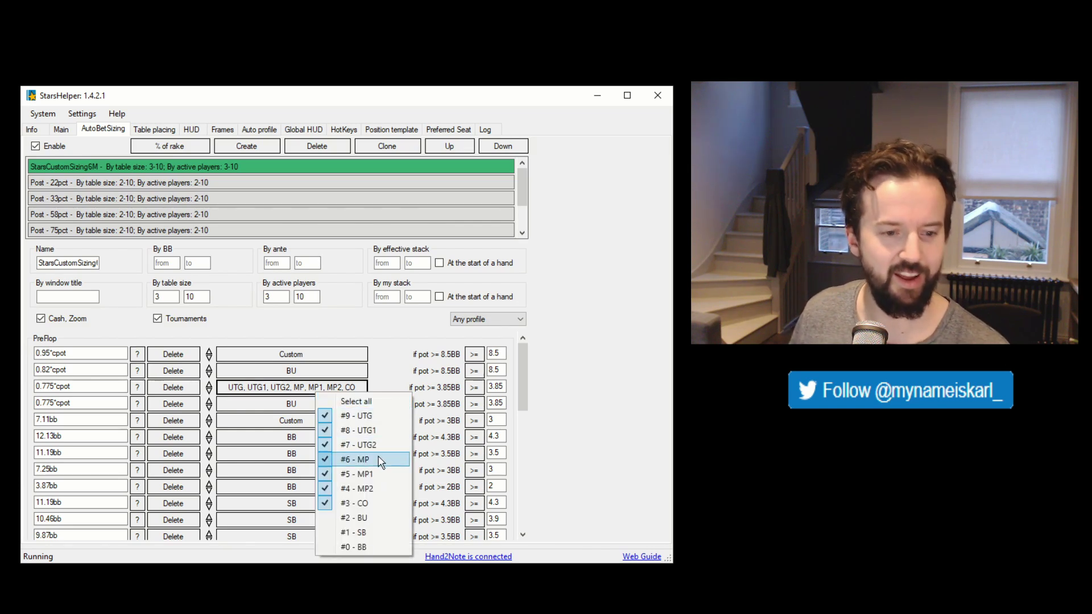
{"action": "left_click", "coordinate": [388, 367]}
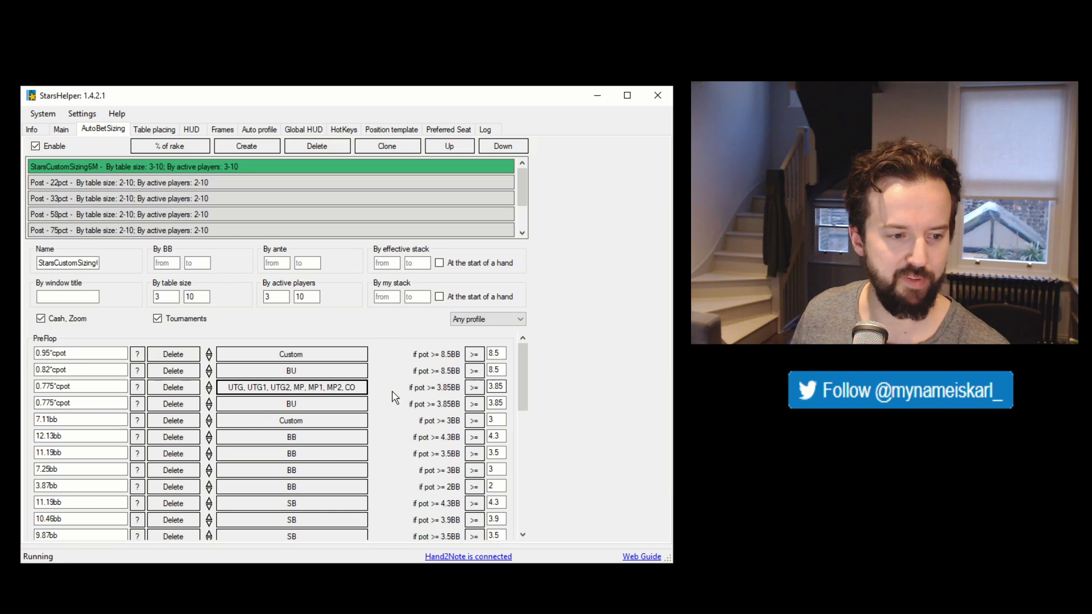
{"action": "left_click_drag", "start_coordinate": [75, 388], "coordinate": [31, 387]}
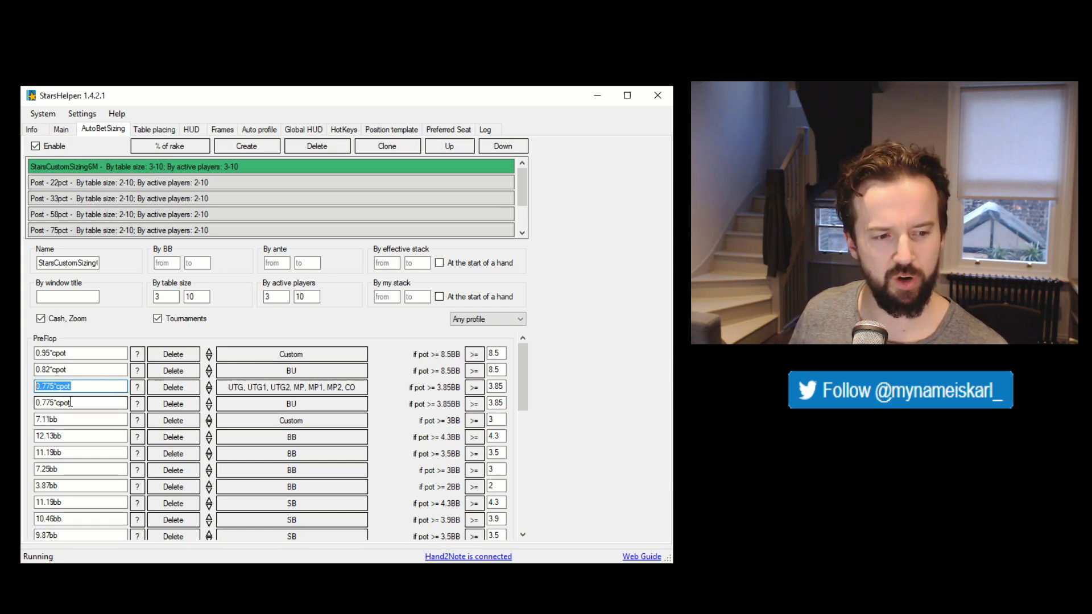
{"action": "double_click", "coordinate": [60, 421]}
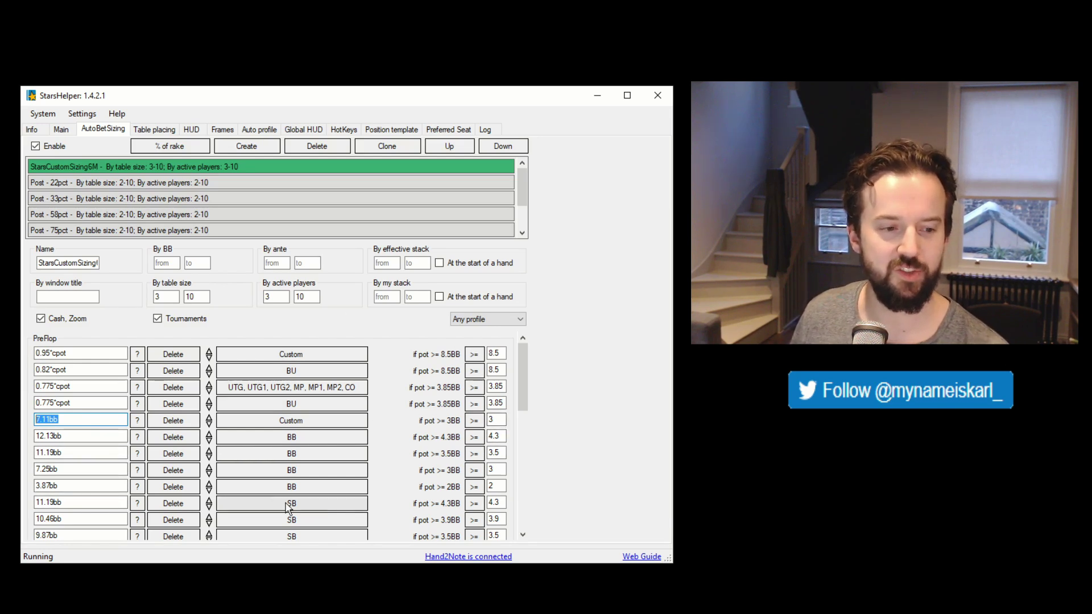
{"action": "left_click", "coordinate": [302, 426]}
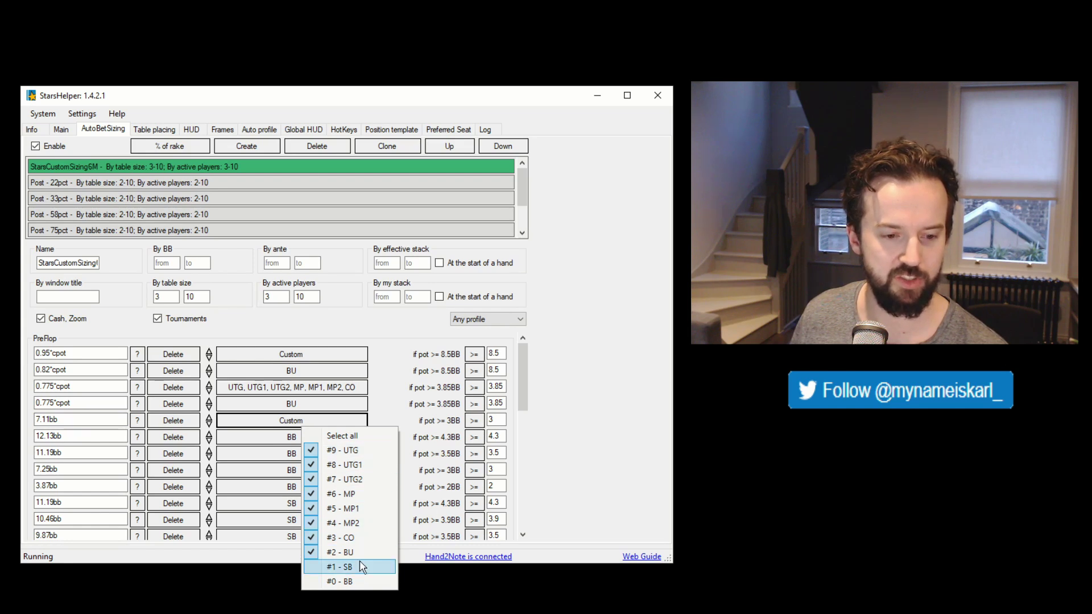
{"action": "left_click", "coordinate": [384, 401]}
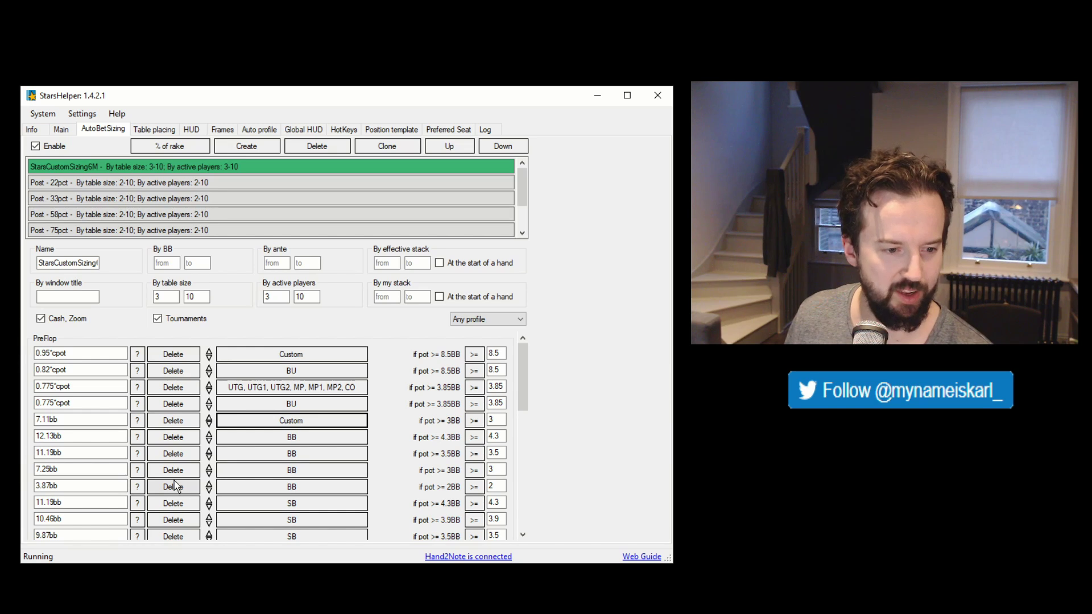
Delete the 7.25bb preflop sizing rule for the BB position
{"action": "left_click", "coordinate": [191, 471]}
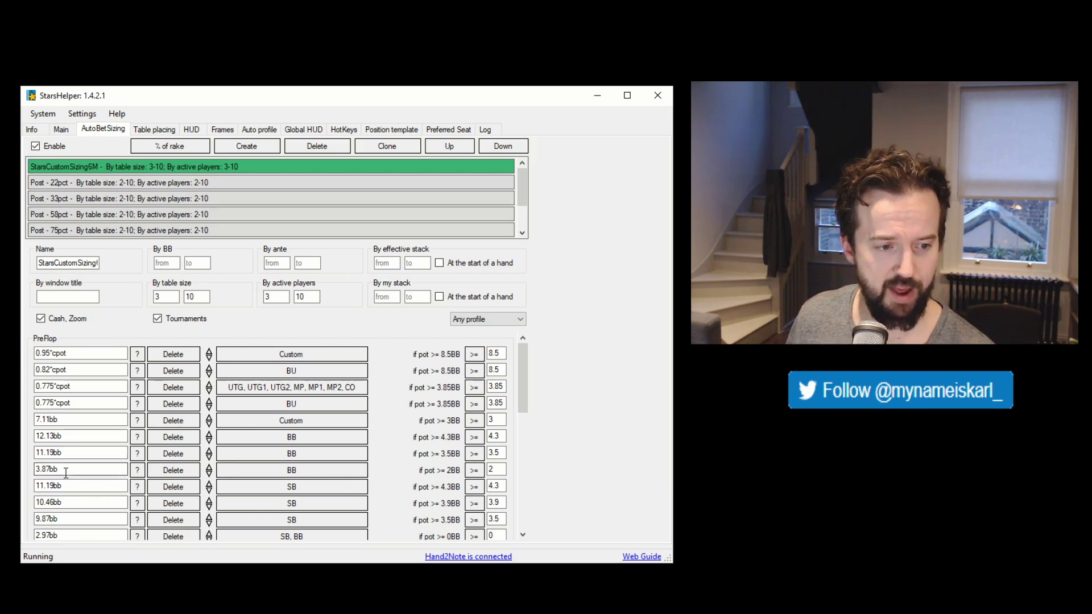
{"action": "left_click_drag", "start_coordinate": [66, 473], "coordinate": [23, 469]}
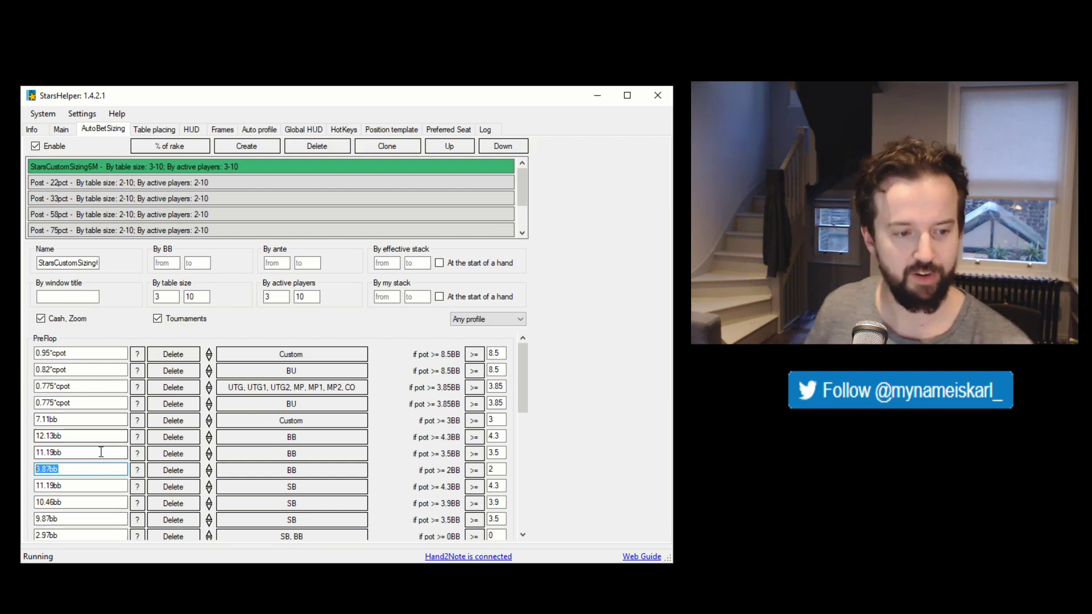
{"action": "left_click", "coordinate": [50, 469]}
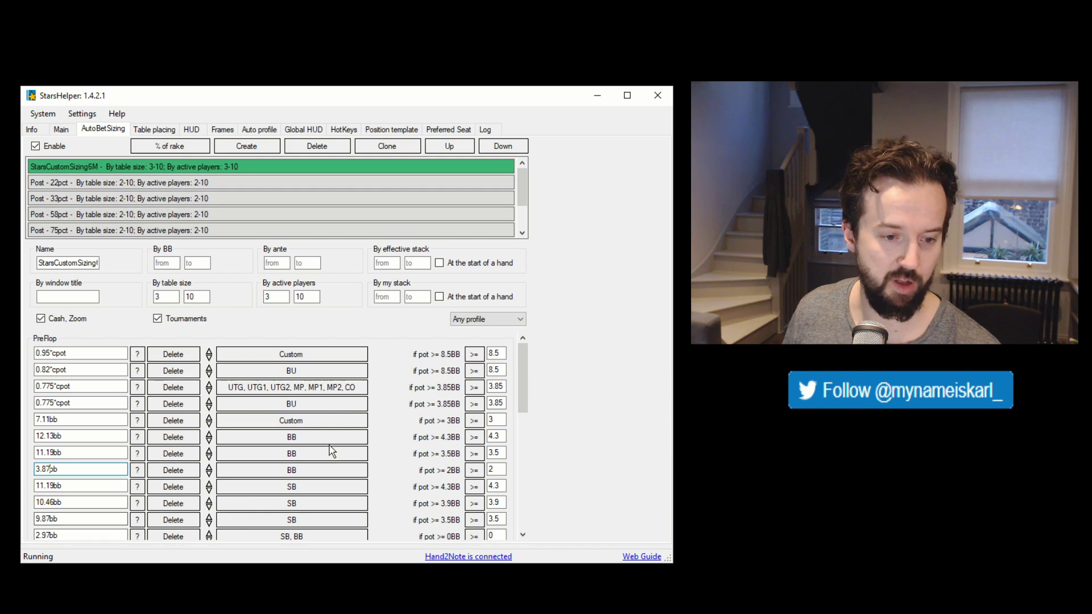
Examine the remaining preflop rules for the blinds, BU, CO and all positions, including their pot-size conditions
{"action": "scroll", "coordinate": [329, 451], "scroll_direction": "down", "scroll_amount": 2}
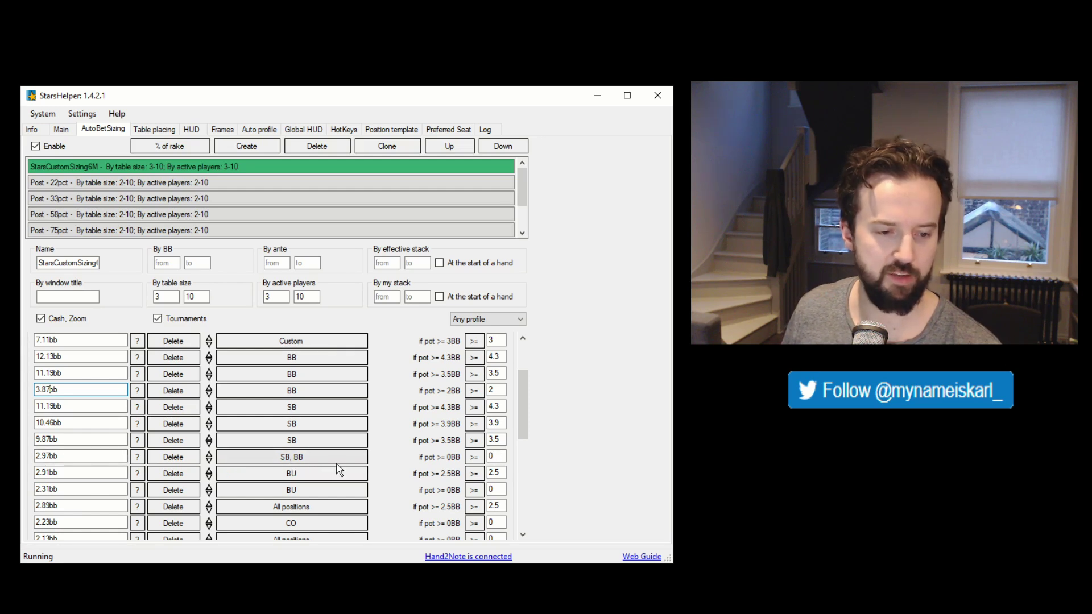
{"action": "double_click", "coordinate": [64, 453]}
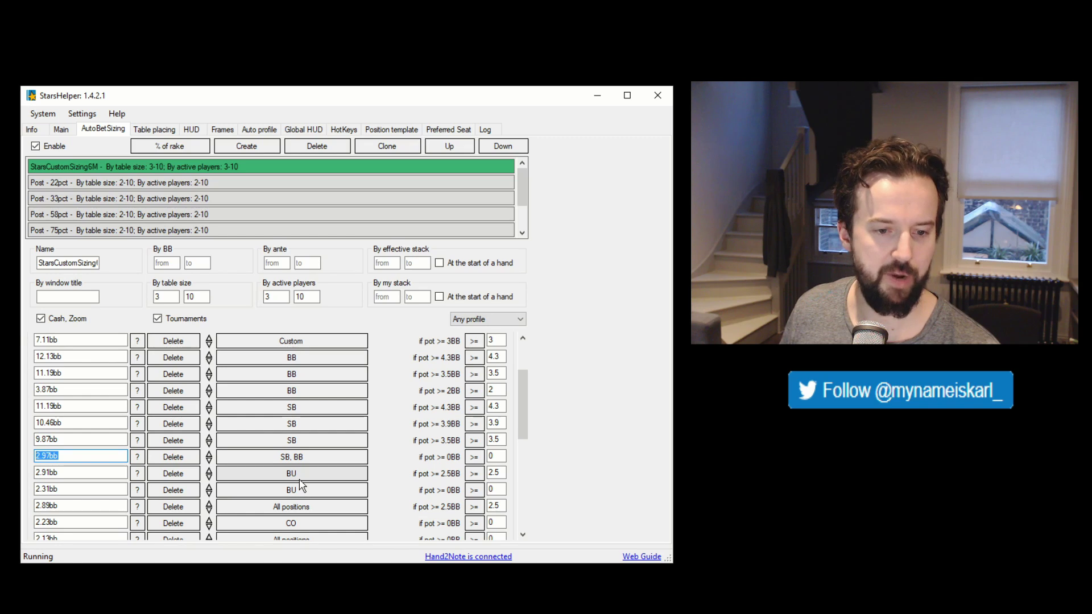
{"action": "left_click", "coordinate": [500, 474]}
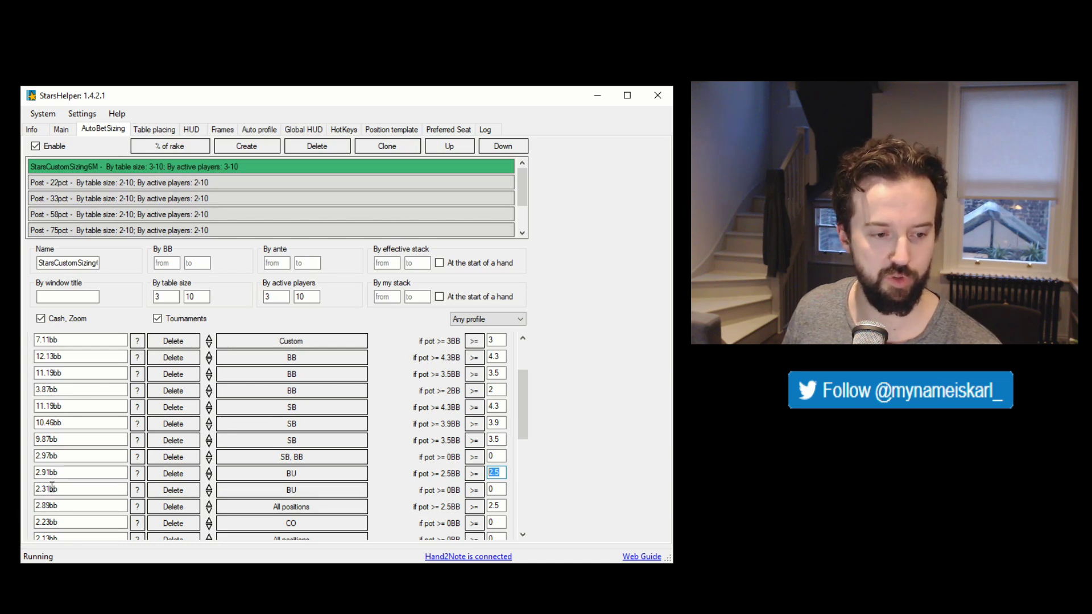
{"action": "scroll", "coordinate": [52, 488], "scroll_direction": "down", "scroll_amount": 3}
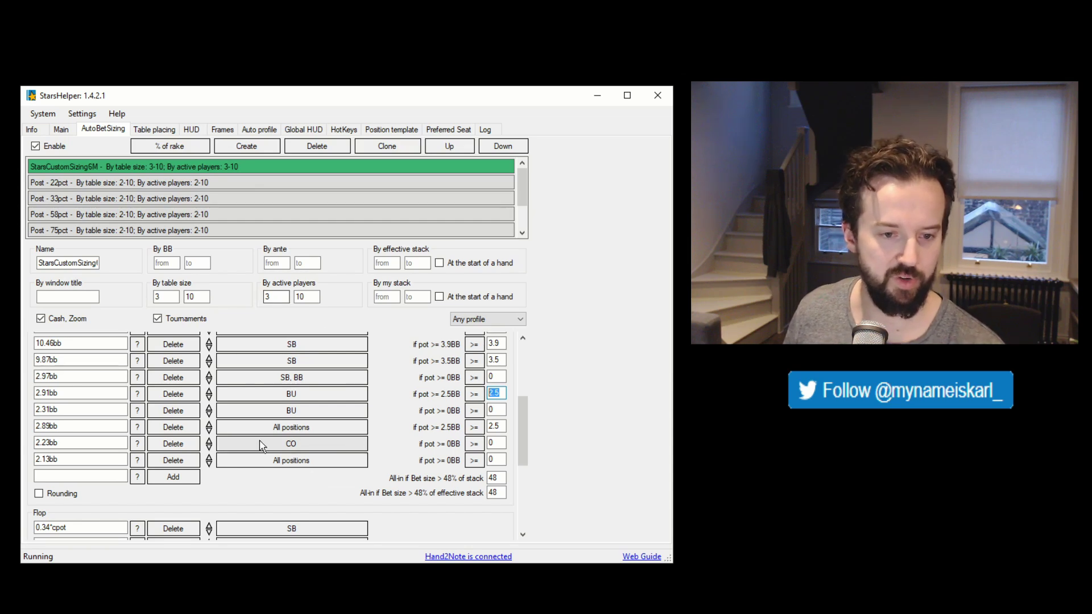
{"action": "scroll", "coordinate": [285, 434], "scroll_direction": "up", "scroll_amount": 3}
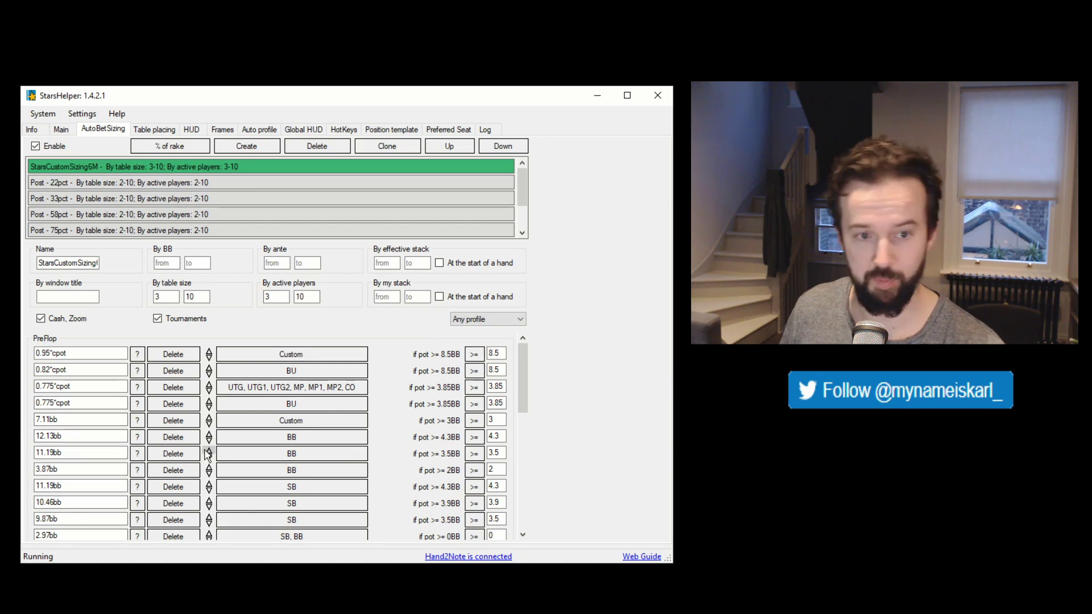
{"action": "scroll", "coordinate": [208, 454], "scroll_direction": "down", "scroll_amount": 2}
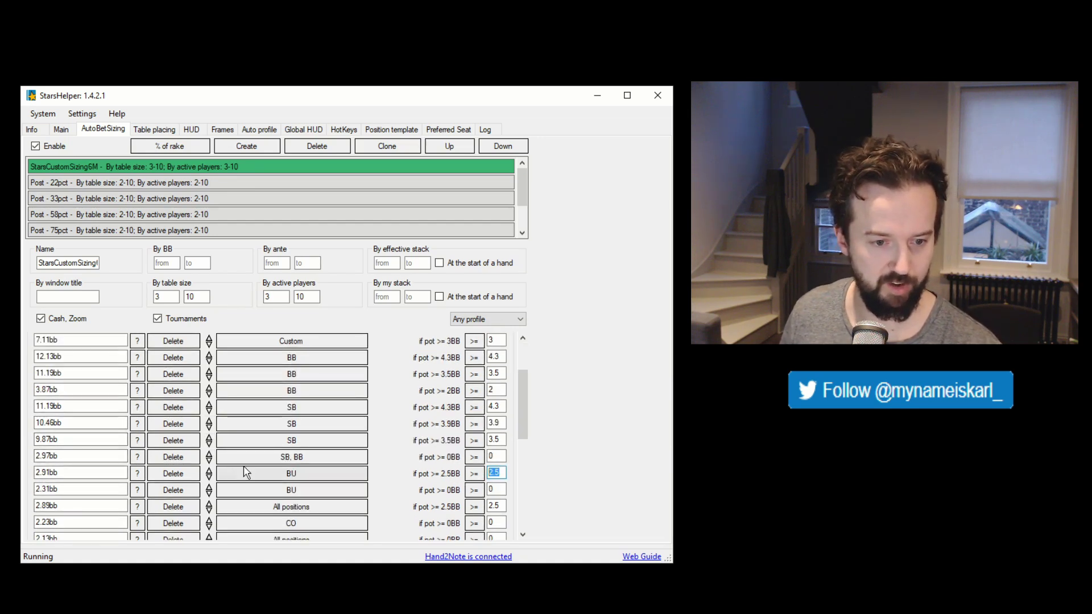
{"action": "scroll", "coordinate": [139, 458], "scroll_direction": "down", "scroll_amount": 2}
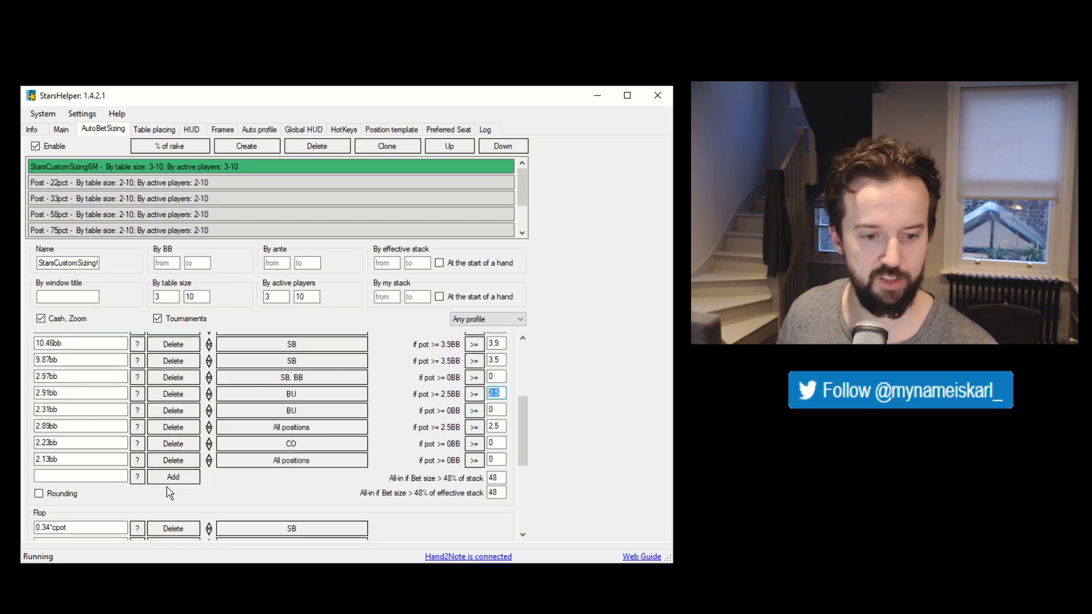
Review the flop, turn and river sizing rules and return to the preflop rules
{"action": "scroll", "coordinate": [174, 480], "scroll_direction": "down", "scroll_amount": 2}
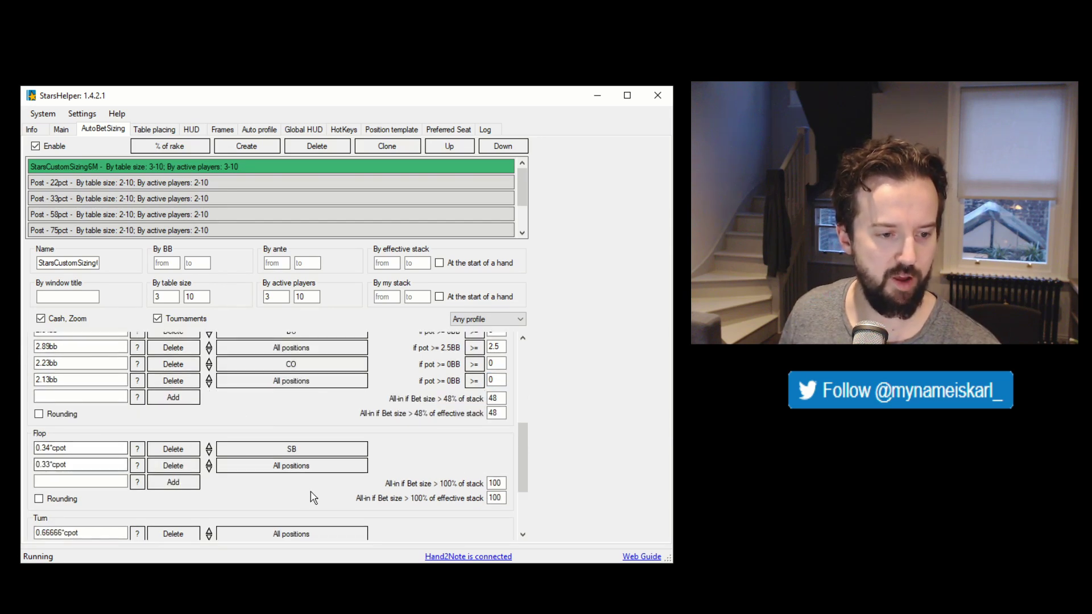
{"action": "scroll", "coordinate": [309, 494], "scroll_direction": "down", "scroll_amount": 2}
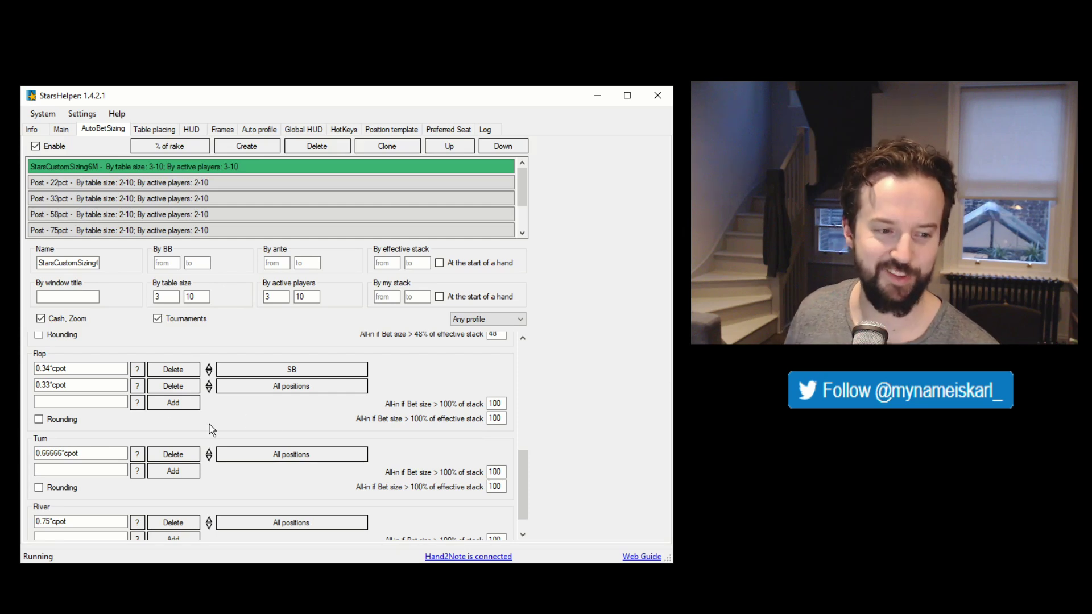
{"action": "scroll", "coordinate": [333, 455], "scroll_direction": "down", "scroll_amount": 1}
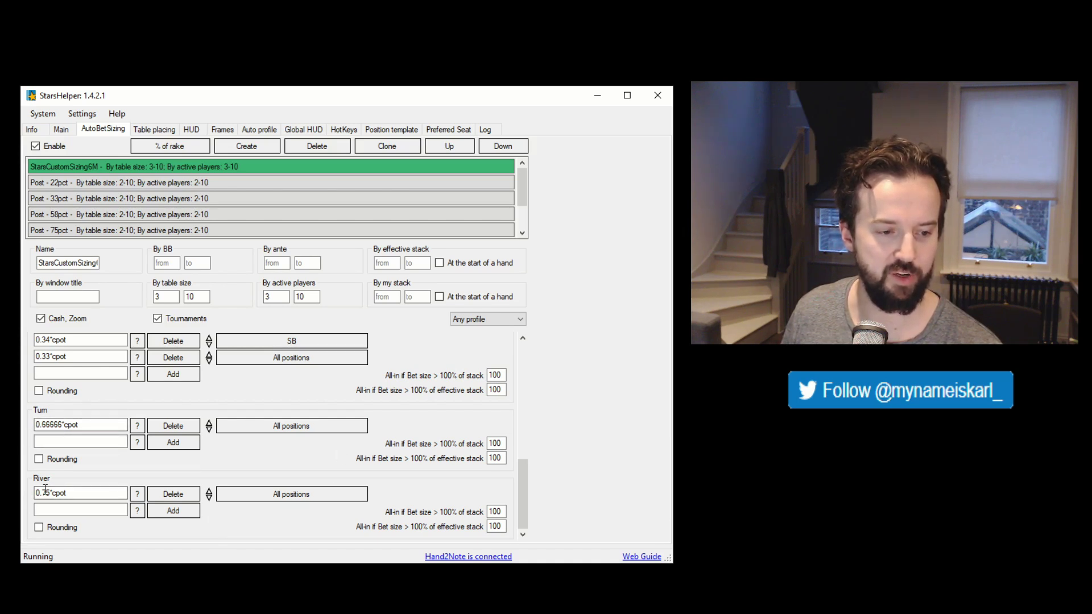
{"action": "scroll", "coordinate": [182, 415], "scroll_direction": "up", "scroll_amount": 3}
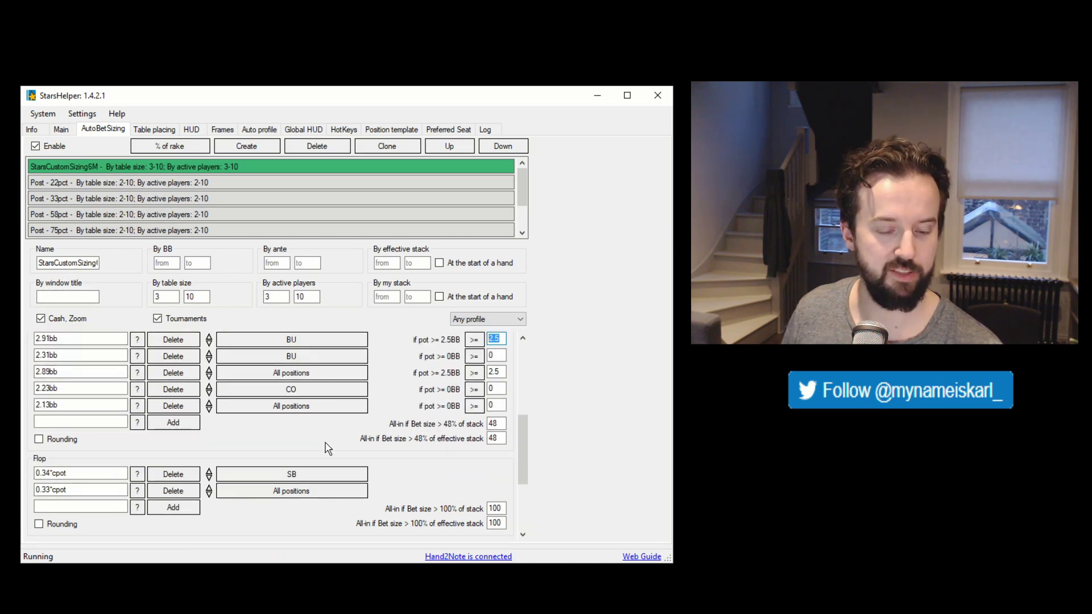
{"action": "scroll", "coordinate": [324, 449], "scroll_direction": "up", "scroll_amount": 5}
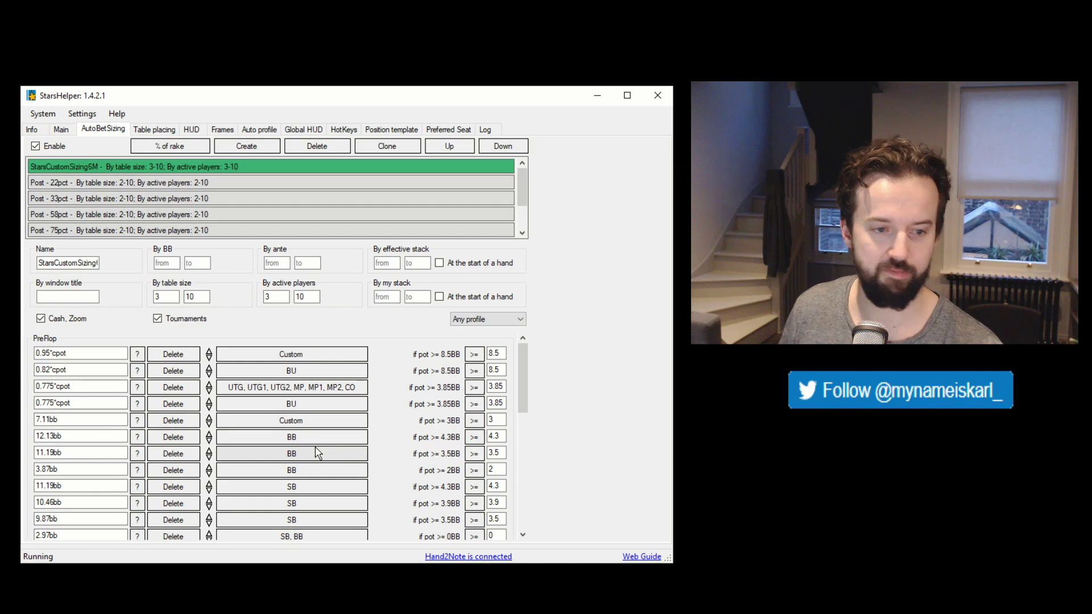
{"action": "scroll", "coordinate": [330, 450], "scroll_direction": "down", "scroll_amount": 3}
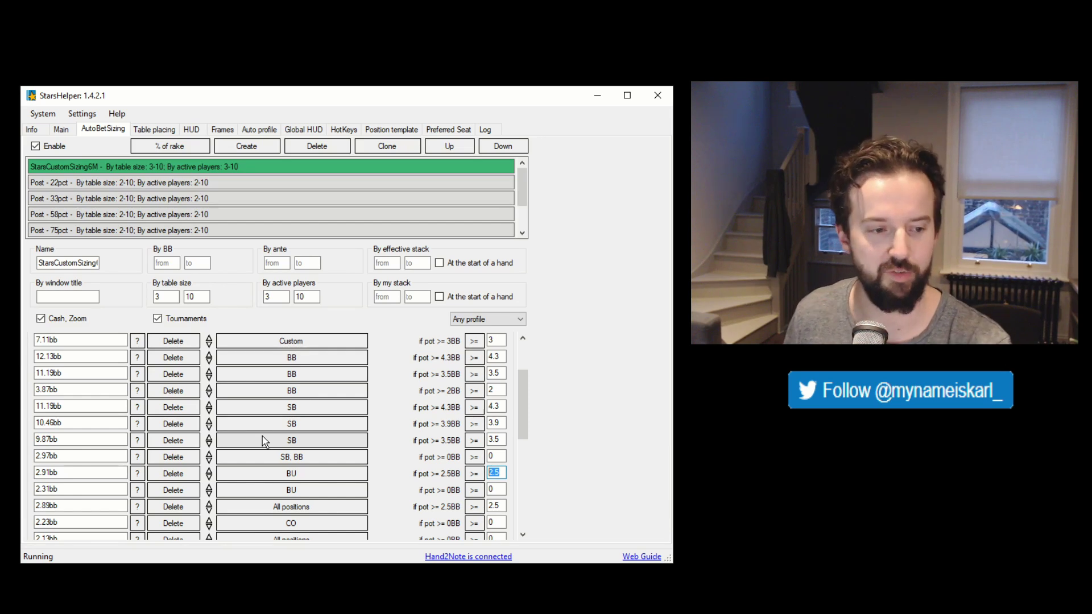
Review the table placing layout and the HUD's bet box options and list of elements
{"action": "left_click", "coordinate": [142, 133]}
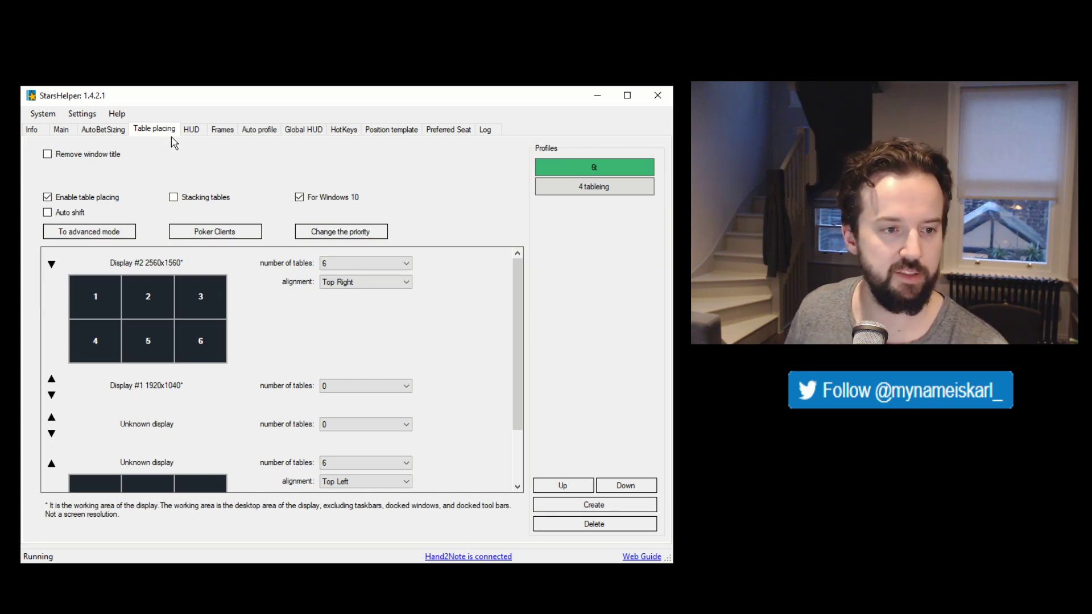
{"action": "left_click", "coordinate": [190, 131]}
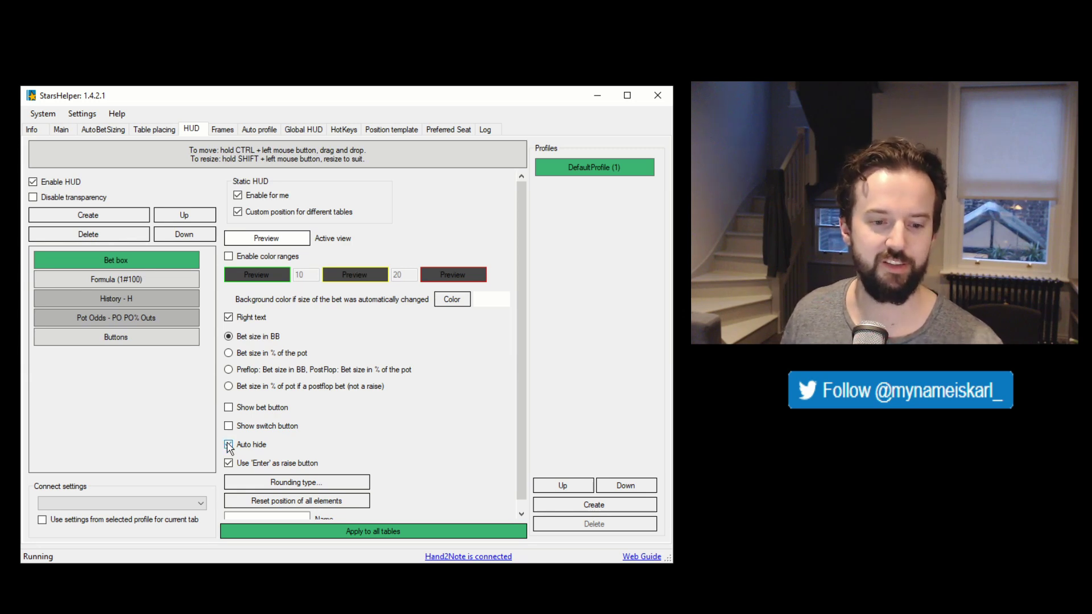
{"action": "left_click", "coordinate": [228, 462]}
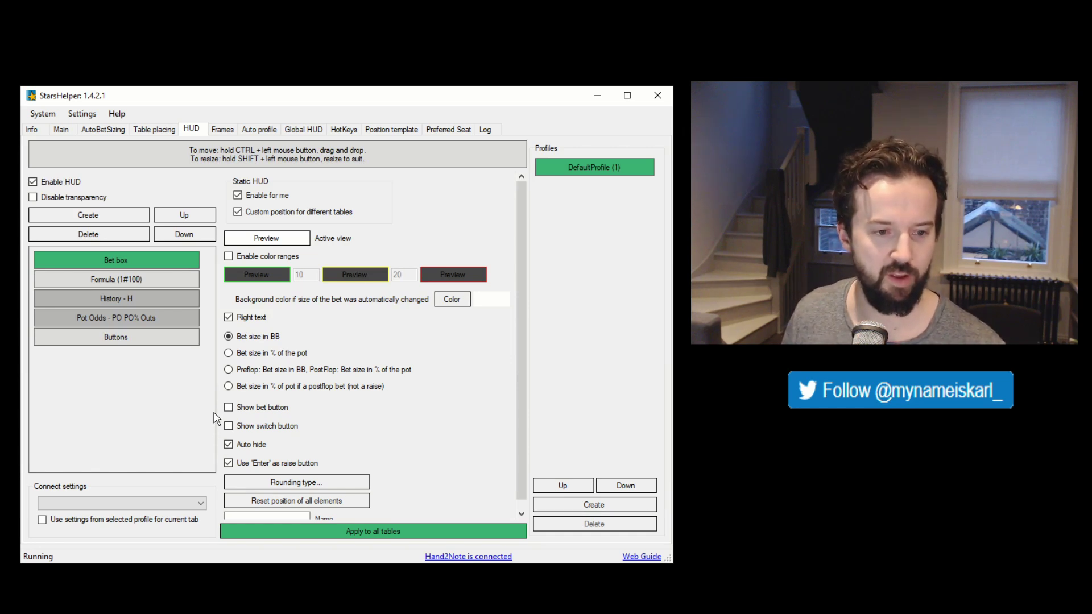
{"action": "left_click", "coordinate": [116, 279]}
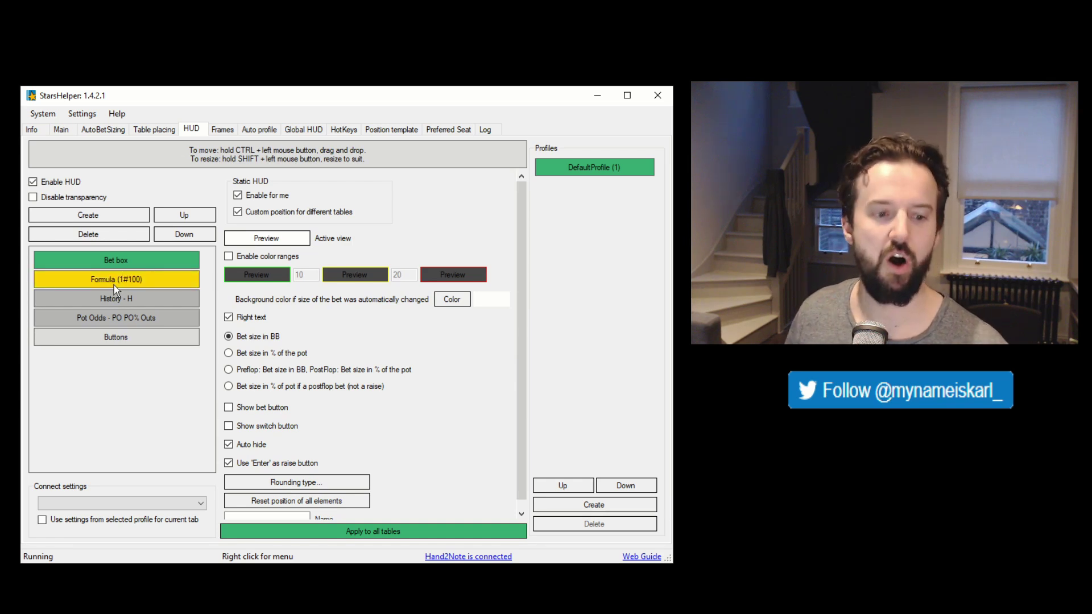
{"action": "left_click", "coordinate": [119, 300]}
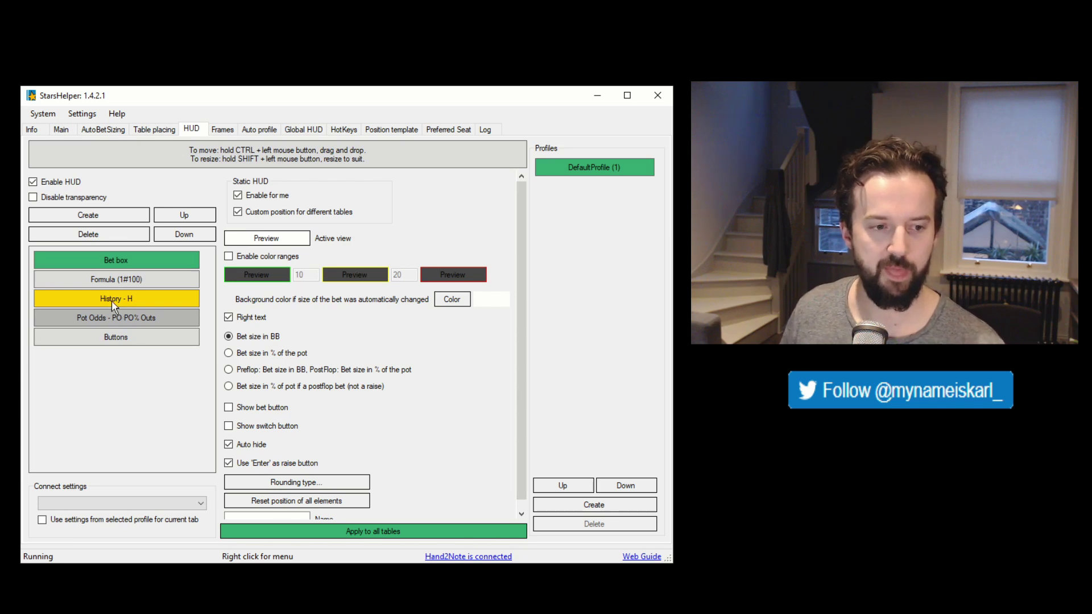
{"action": "left_click", "coordinate": [104, 278]}
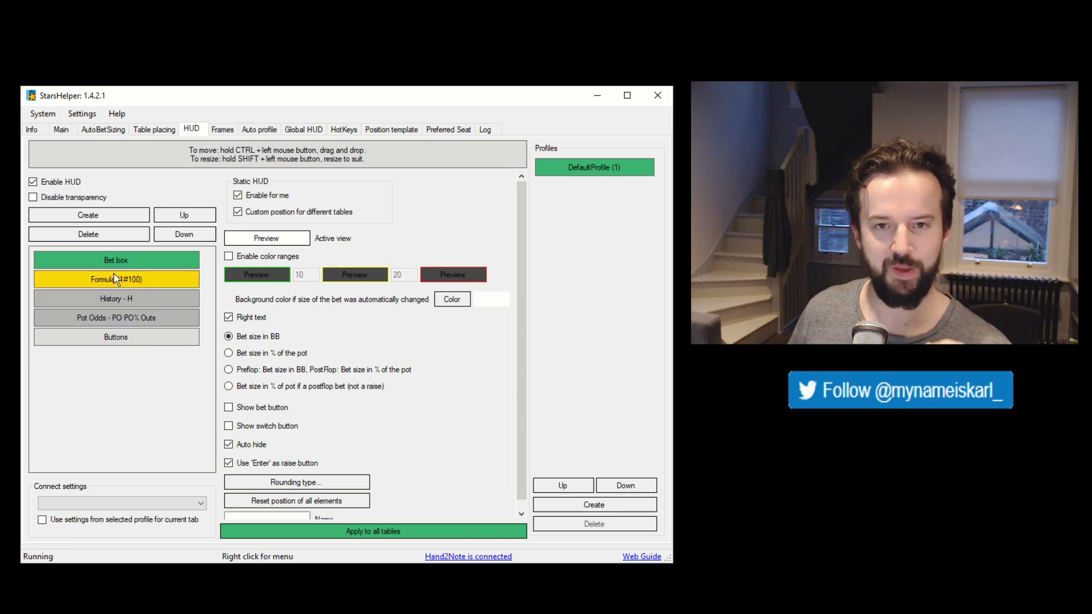
Examine the Formula (1#100) HUD element, including its formula, auto-update options and the style settings of its active view
{"action": "left_click", "coordinate": [116, 317]}
{"action": "left_click", "coordinate": [117, 278]}
{"action": "left_click", "coordinate": [118, 261]}
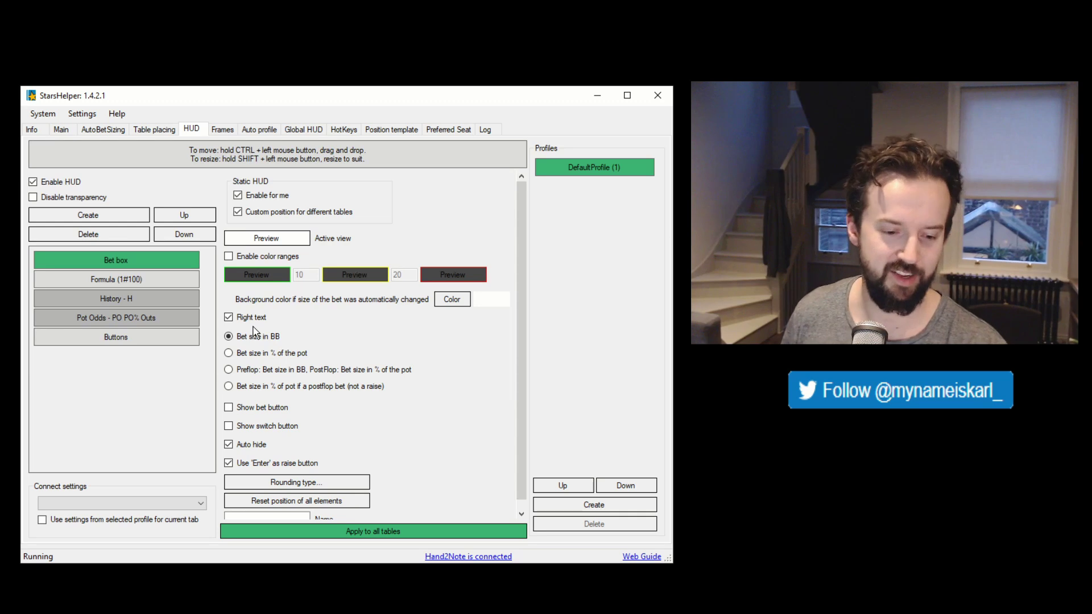
{"action": "key", "text": "alt+Tab"}
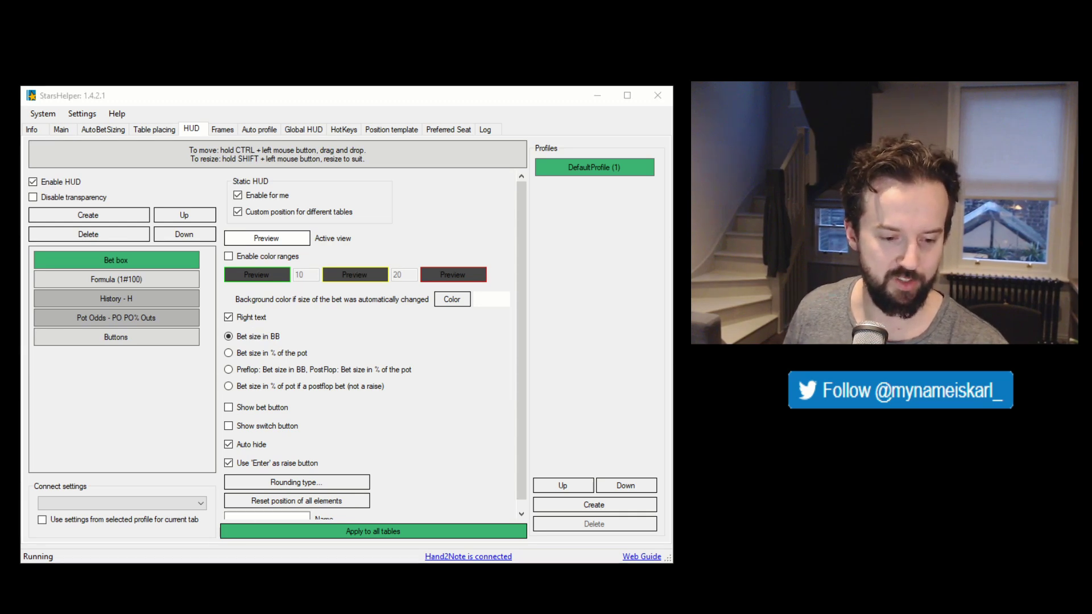
{"action": "key", "text": "alt+Tab"}
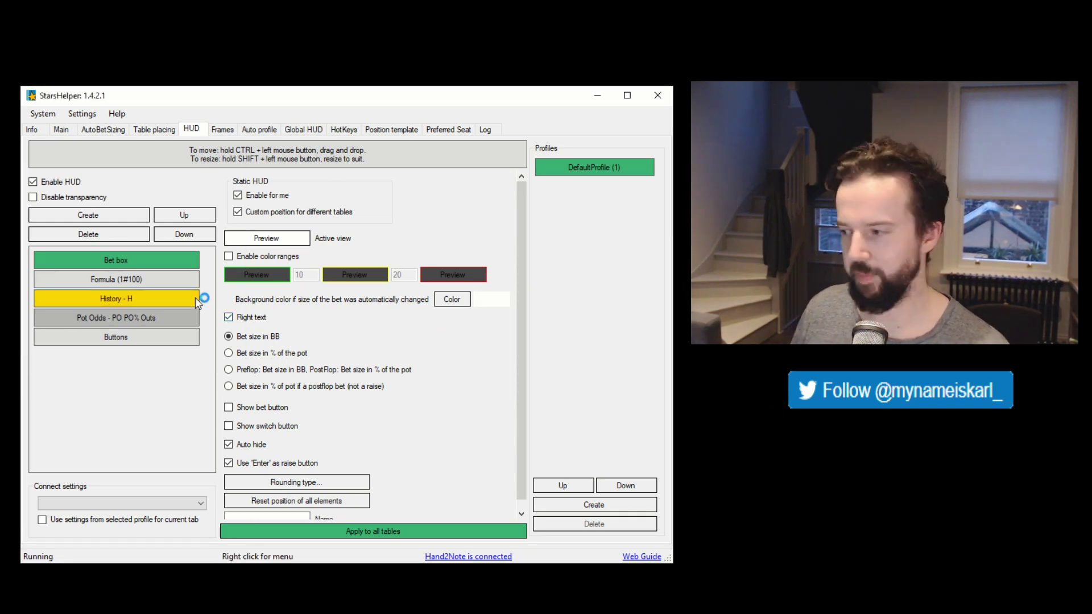
{"action": "left_click", "coordinate": [163, 277]}
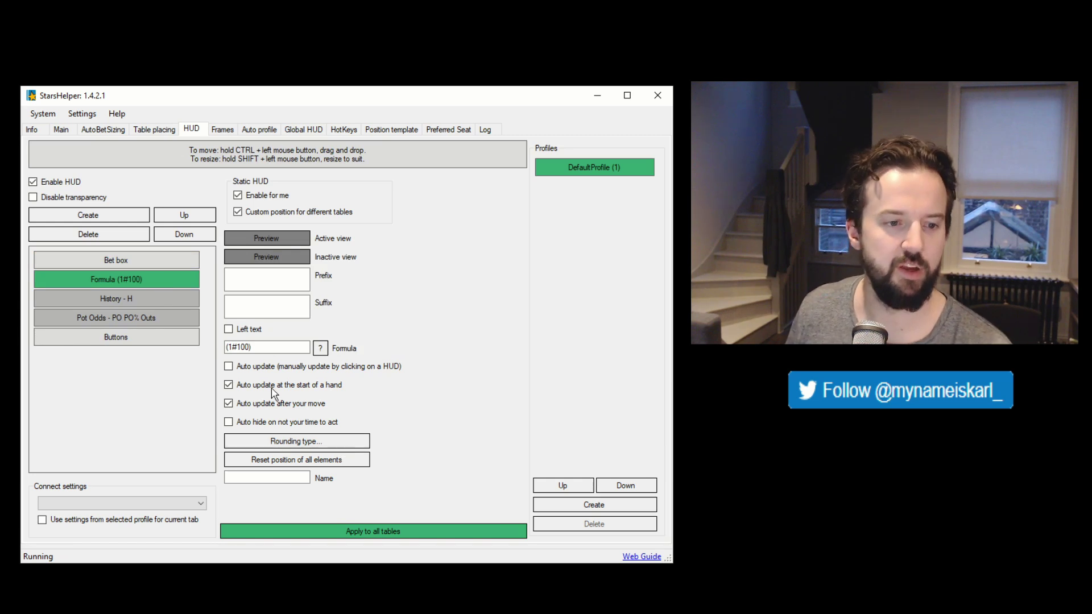
{"action": "left_click_drag", "start_coordinate": [255, 349], "coordinate": [227, 348]}
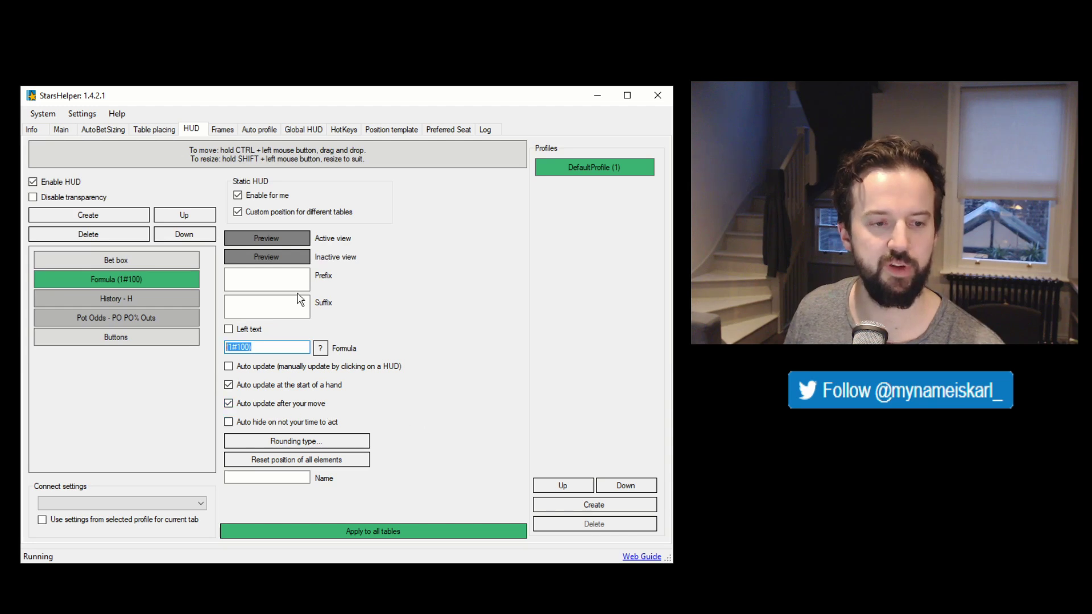
{"action": "left_click", "coordinate": [273, 233]}
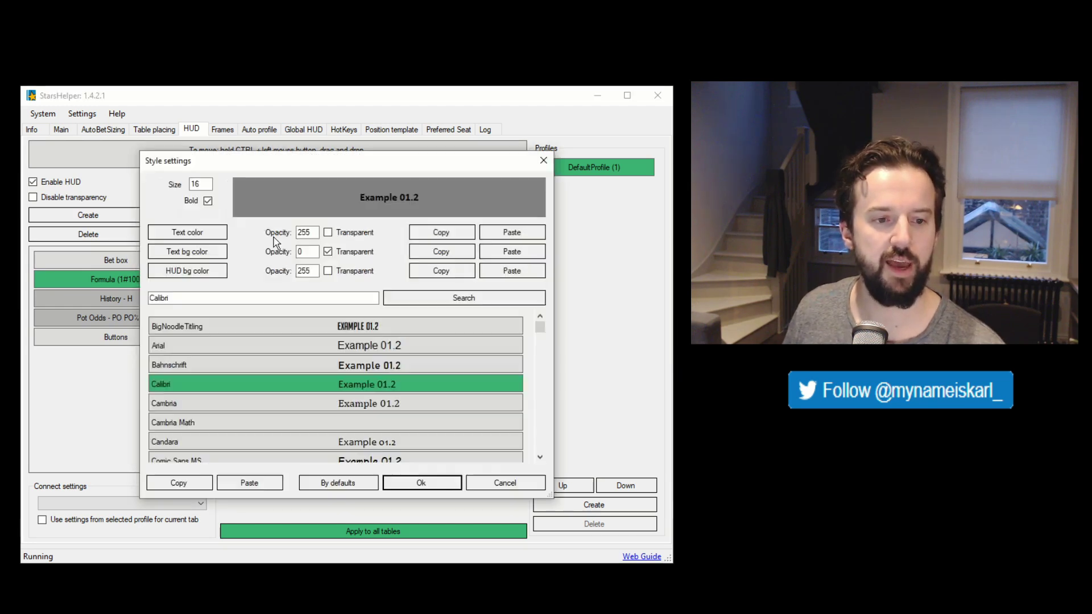
{"action": "left_click", "coordinate": [544, 161]}
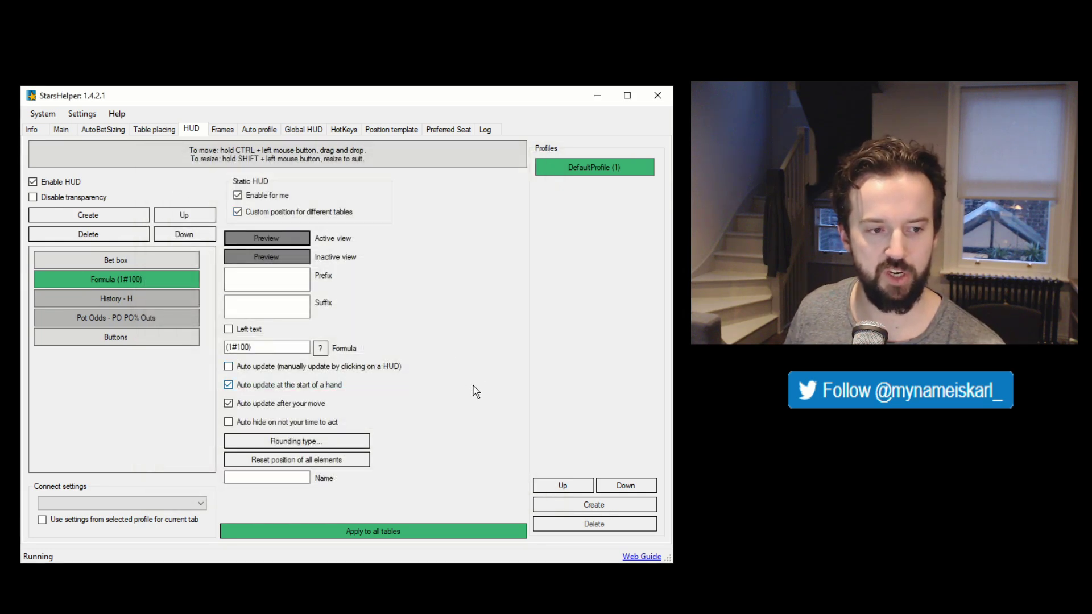
Review the options of the History, Pot Odds and Buttons elements of the HUD
{"action": "left_click", "coordinate": [117, 298]}
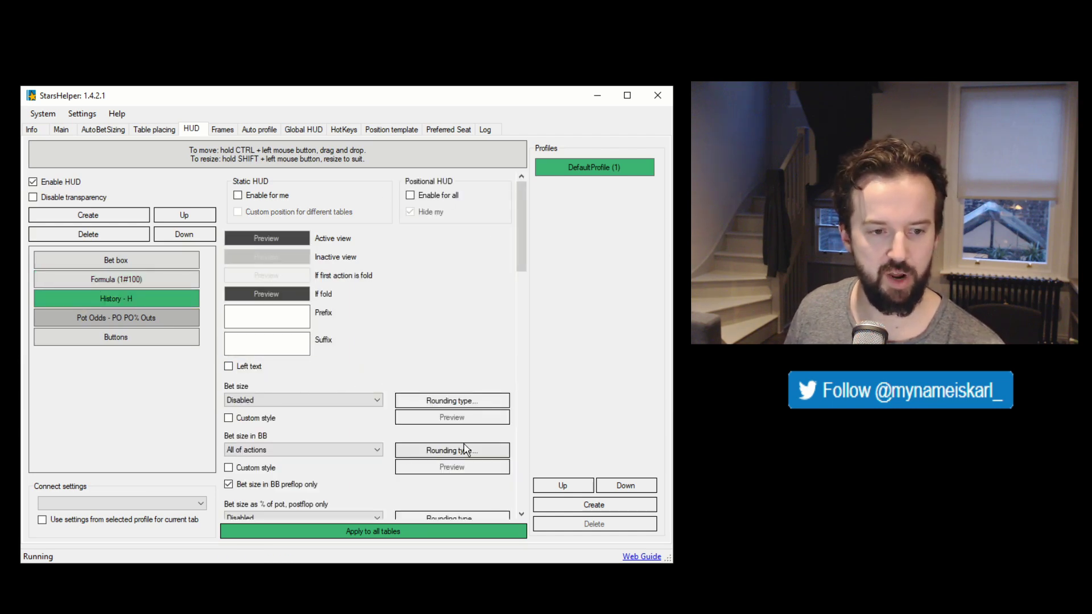
{"action": "scroll", "coordinate": [435, 330], "scroll_direction": "down", "scroll_amount": 10}
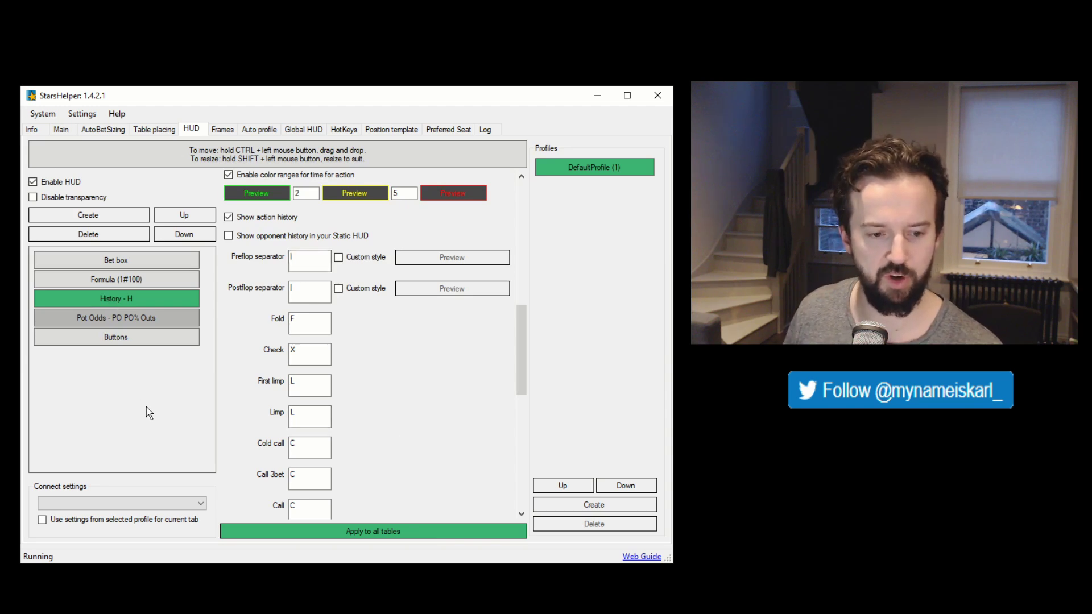
{"action": "left_click", "coordinate": [160, 317]}
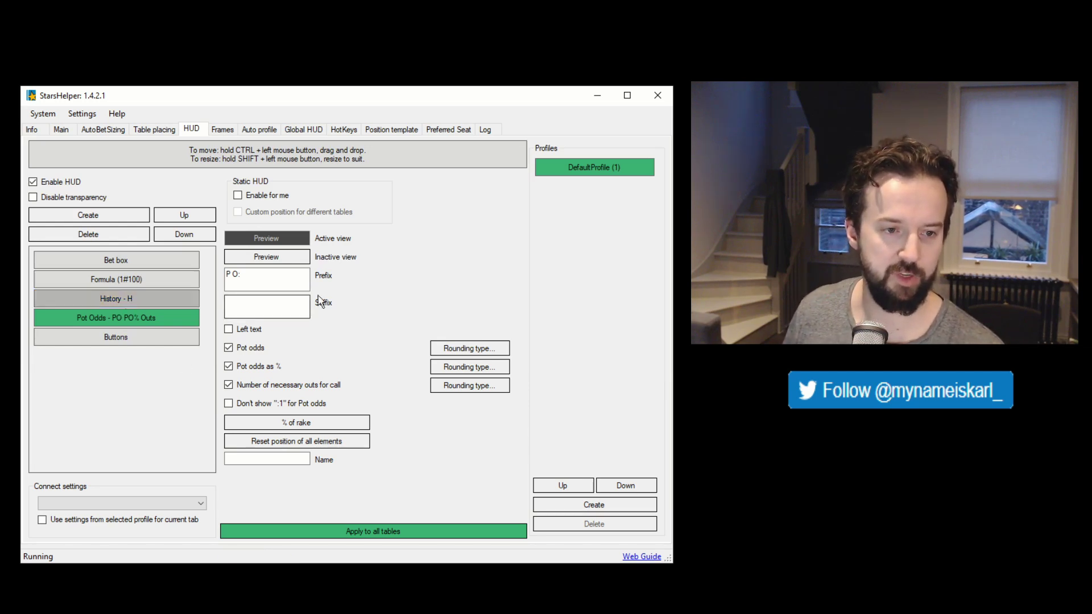
{"action": "left_click", "coordinate": [128, 337]}
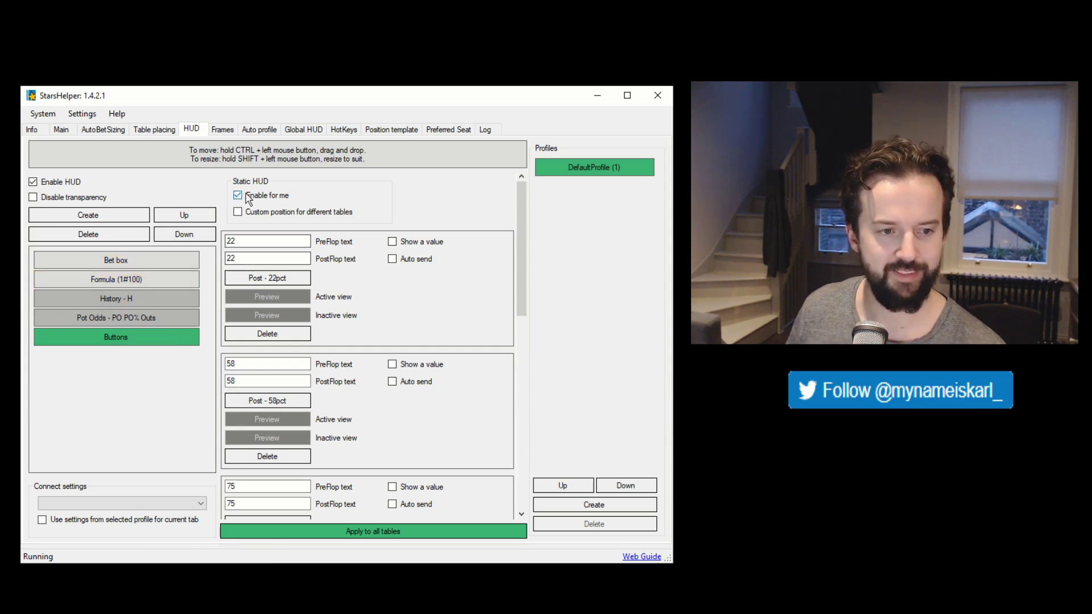
Switch to the PokerStars Zoom table, resume play and fold the first two hands after checking each automatic raise size
{"action": "left_click", "coordinate": [597, 98]}
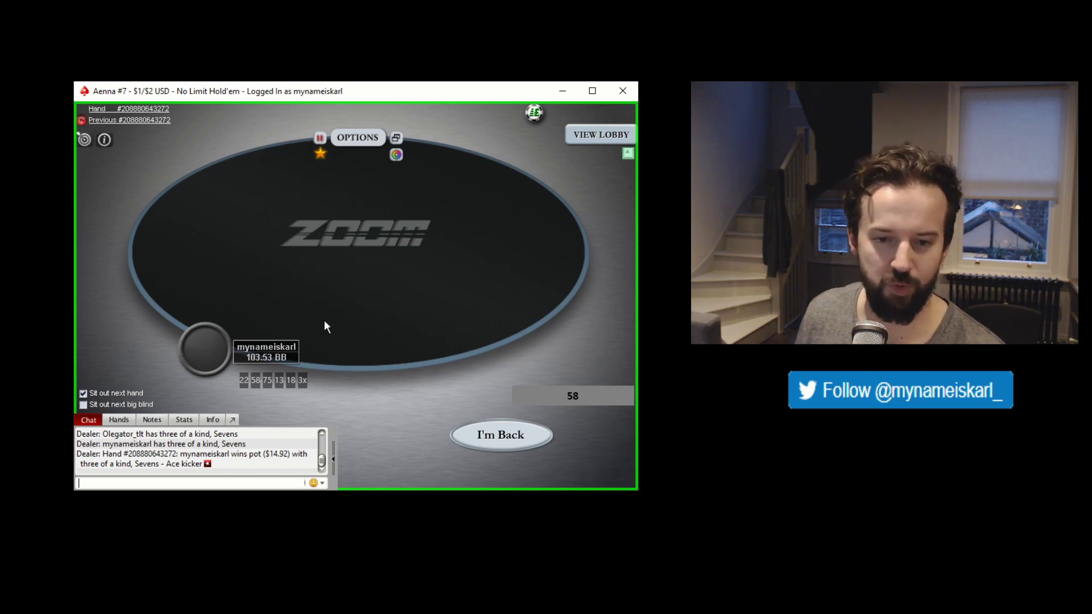
{"action": "left_click", "coordinate": [490, 432]}
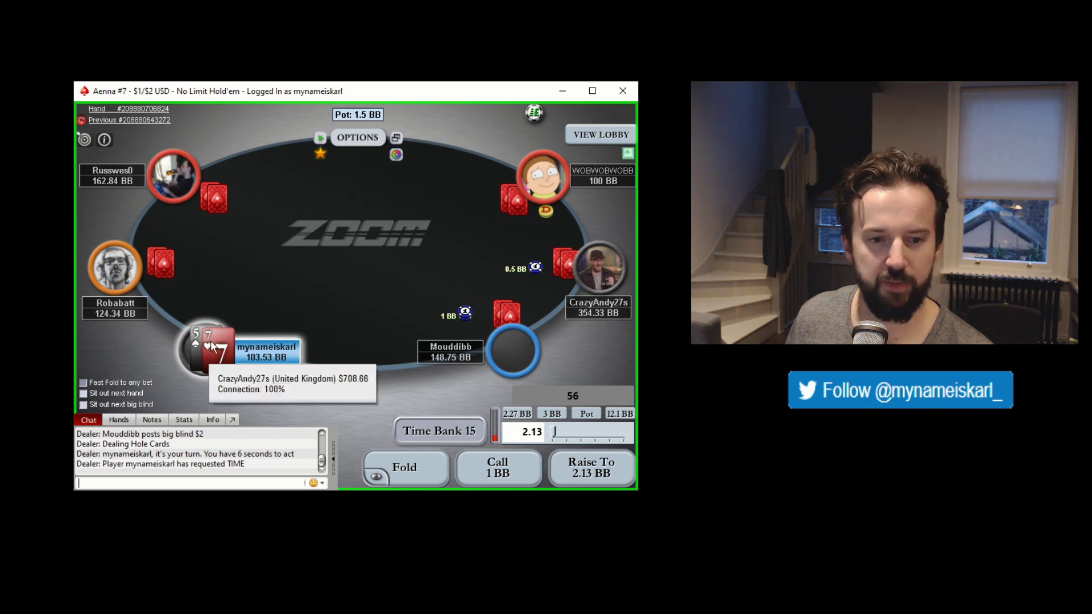
{"action": "left_click", "coordinate": [532, 434]}
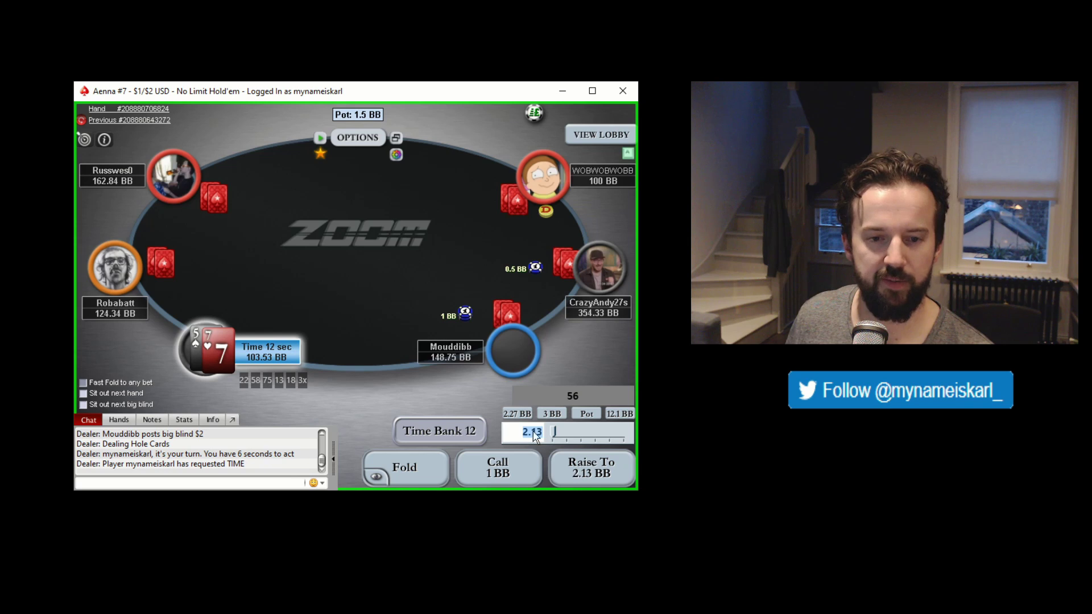
{"action": "left_click", "coordinate": [426, 476]}
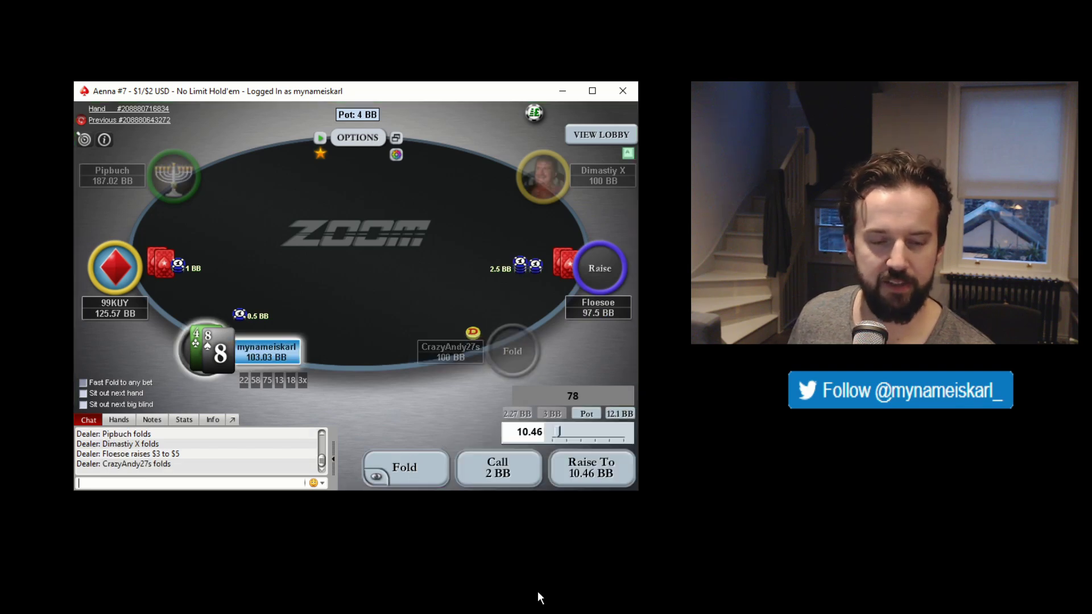
{"action": "left_click", "coordinate": [532, 432]}
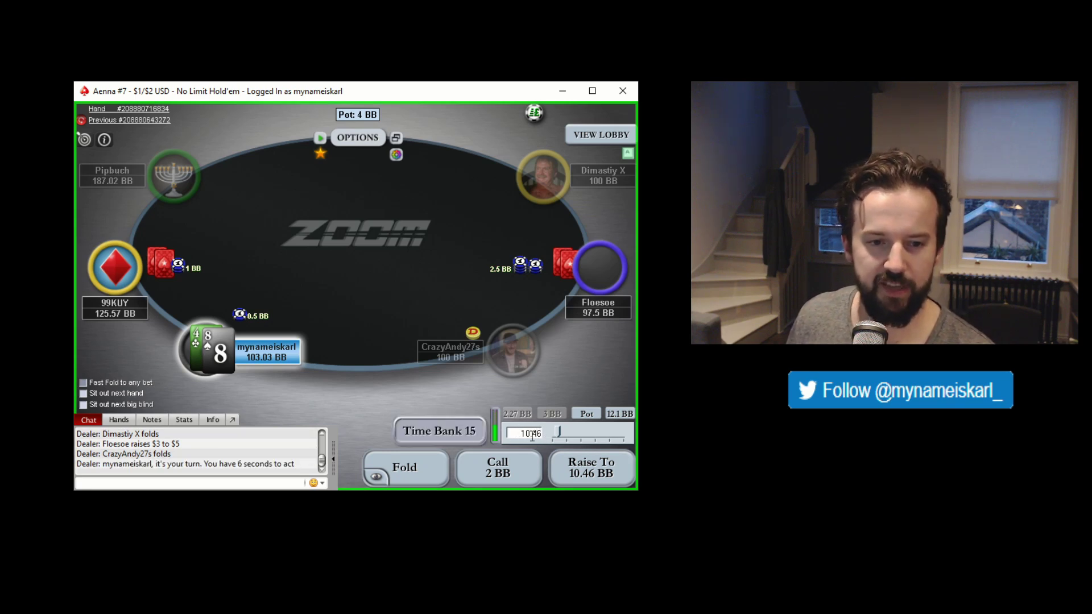
{"action": "left_click", "coordinate": [438, 478]}
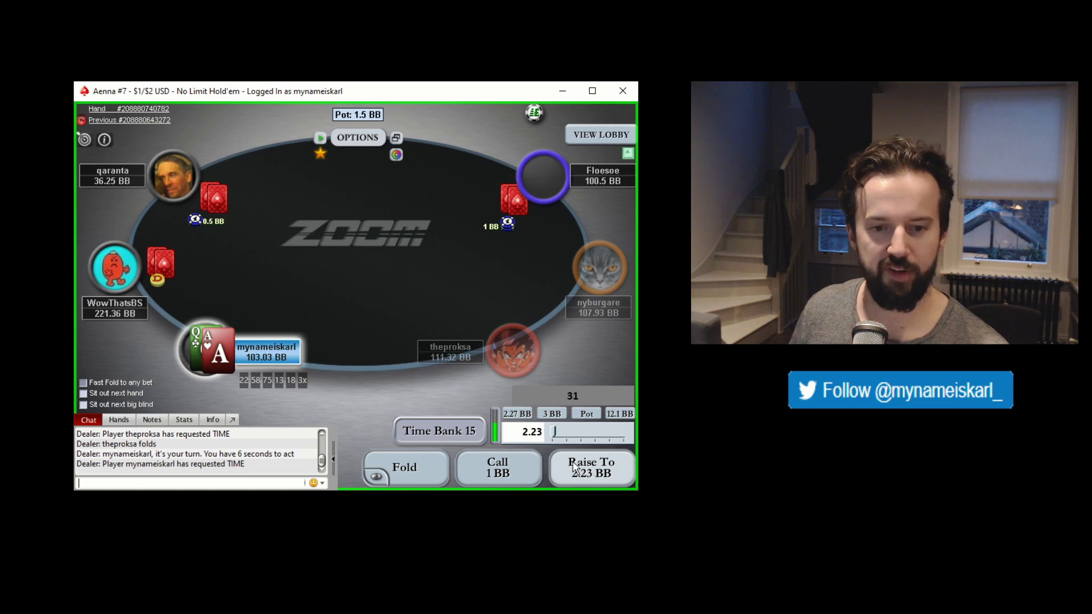
Raise ace-queen to 2.23 BB preflop and try the HUD sizing buttons 22, 58, 75, 13, 18 and 3x on the flop
{"action": "left_click", "coordinate": [609, 475]}
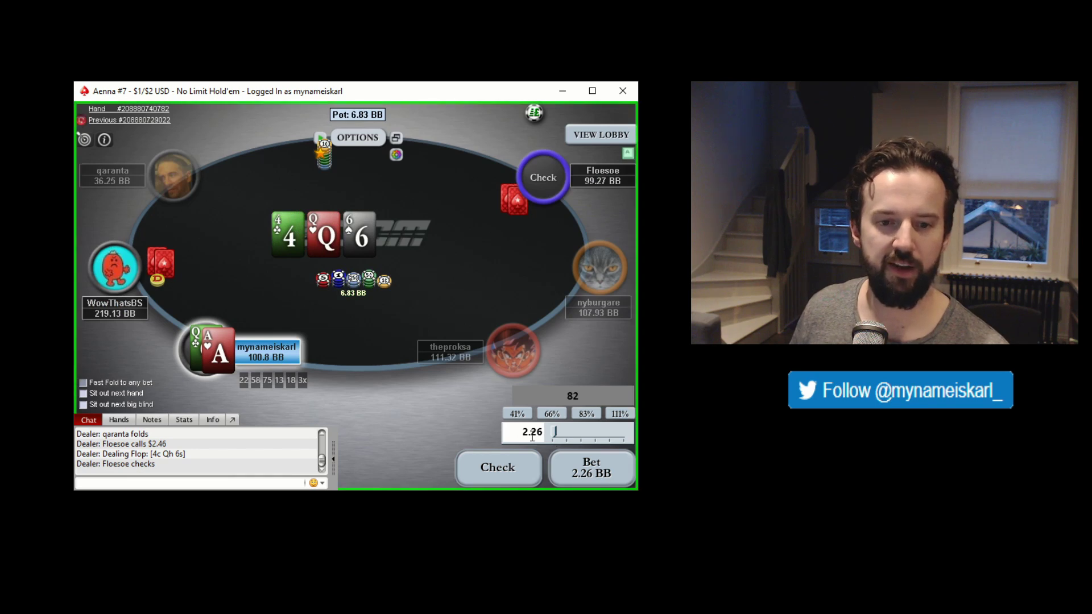
{"action": "left_click", "coordinate": [242, 382]}
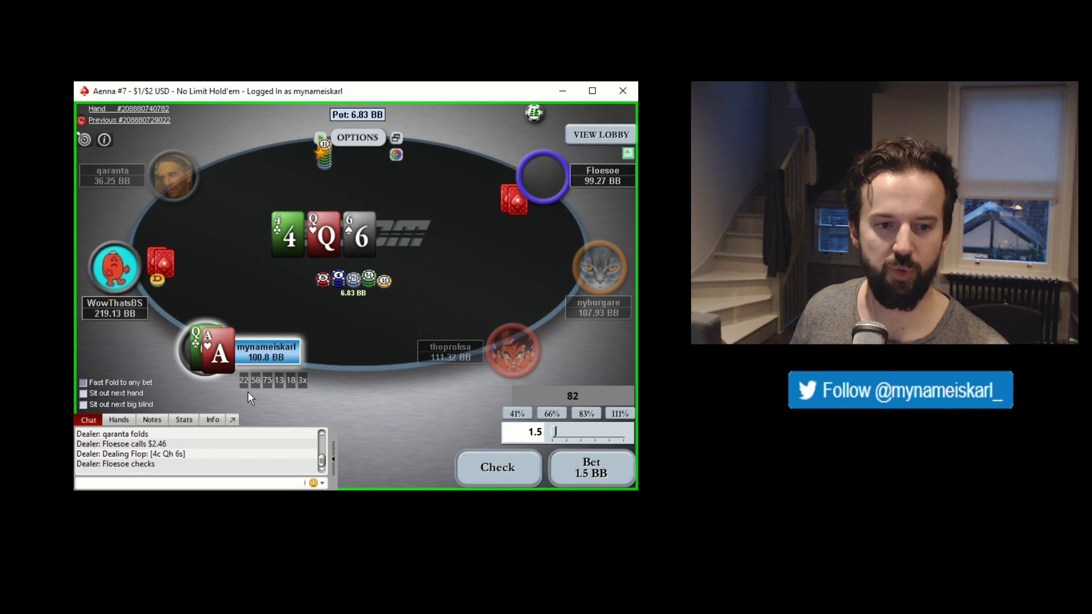
{"action": "left_click", "coordinate": [255, 385]}
{"action": "left_click", "coordinate": [266, 381]}
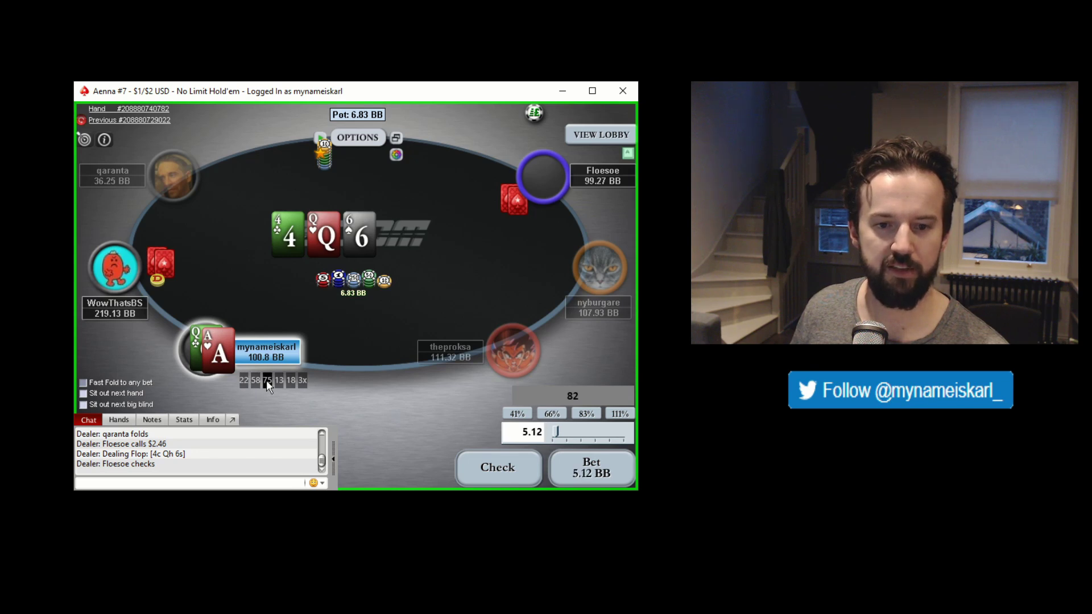
{"action": "left_click", "coordinate": [278, 381]}
{"action": "left_click", "coordinate": [291, 380]}
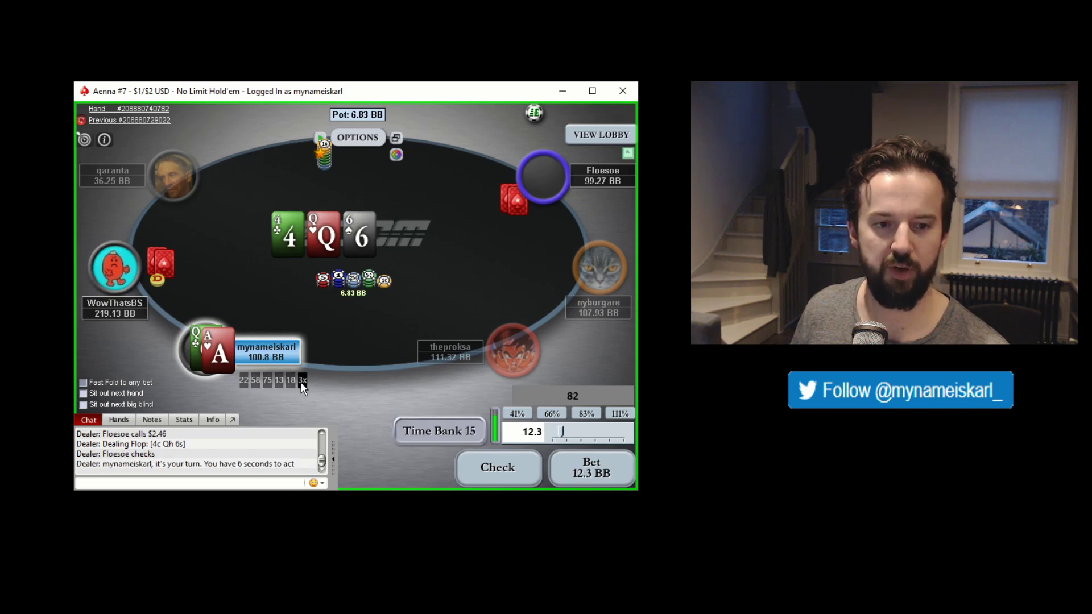
{"action": "left_click", "coordinate": [302, 379]}
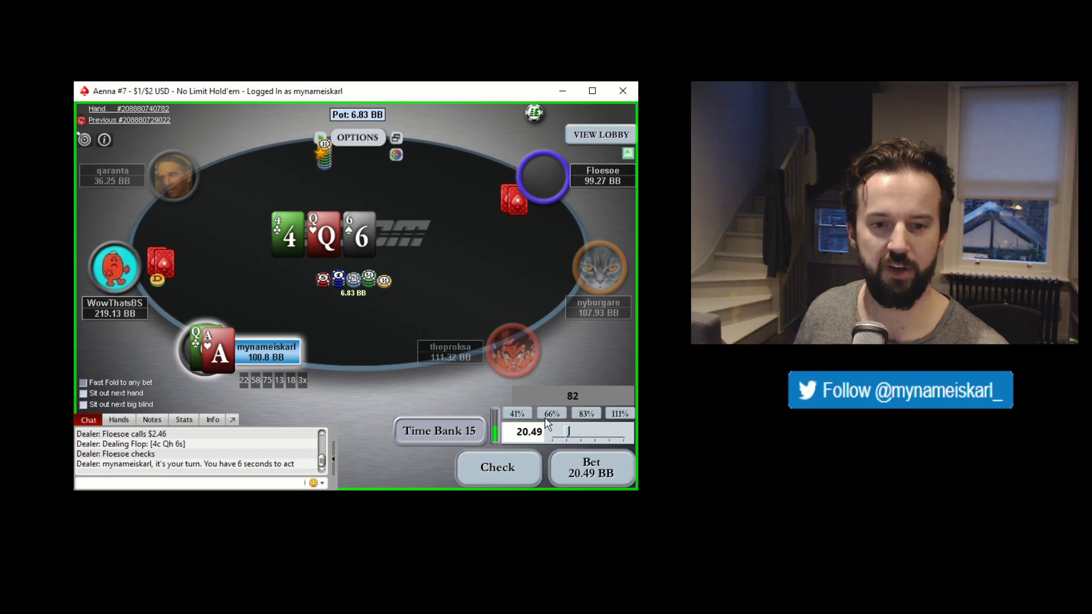
Apply the 41% preset on the flop, lower the amount to 2.3 BB and place the bet
{"action": "left_click", "coordinate": [526, 416]}
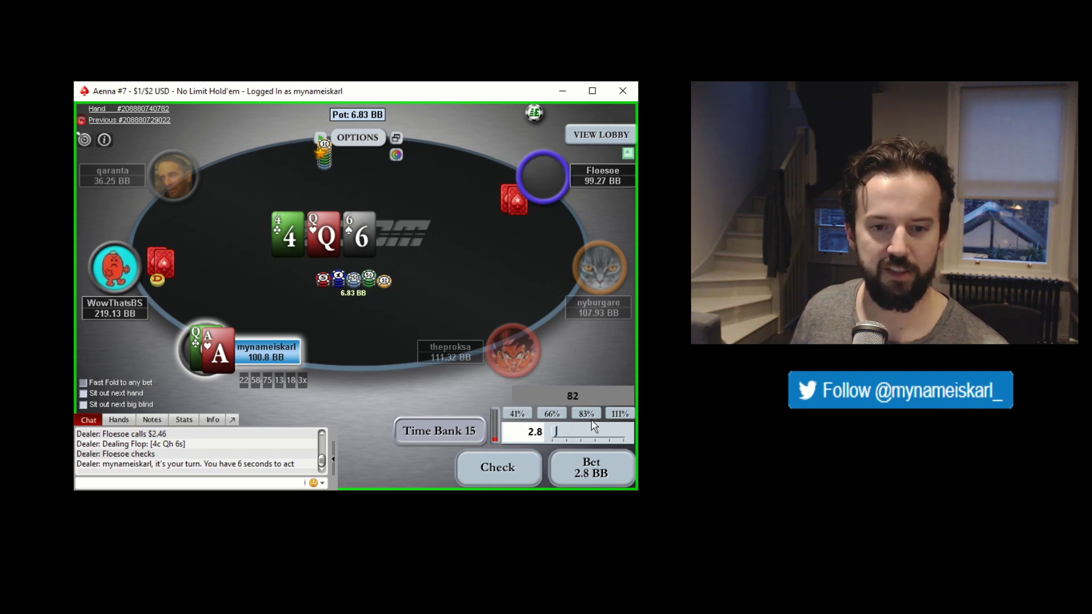
{"action": "scroll", "coordinate": [595, 465], "scroll_direction": "down", "scroll_amount": 1}
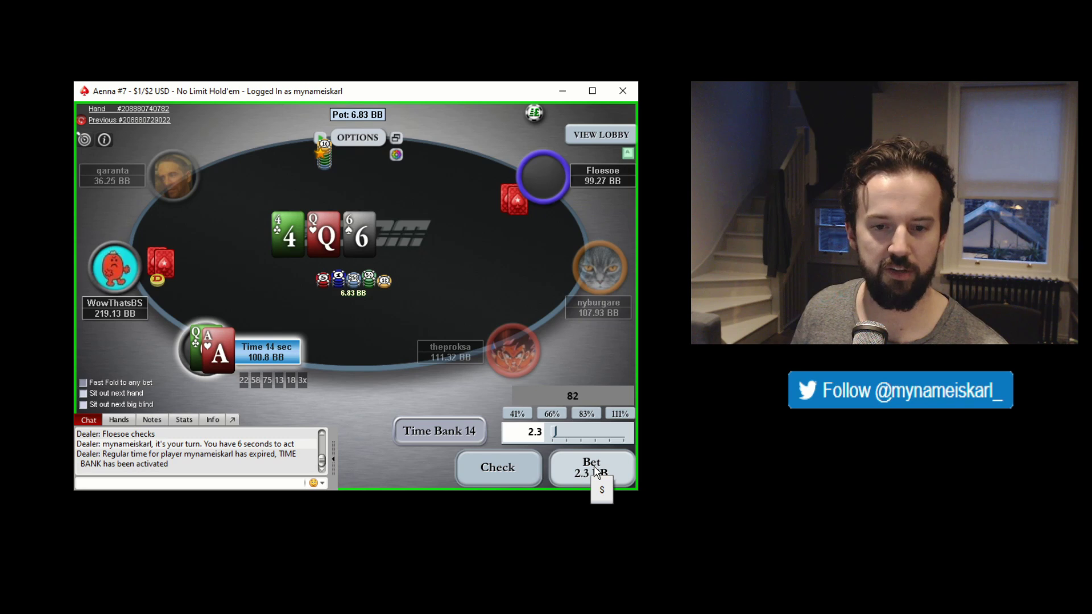
{"action": "left_click", "coordinate": [594, 470]}
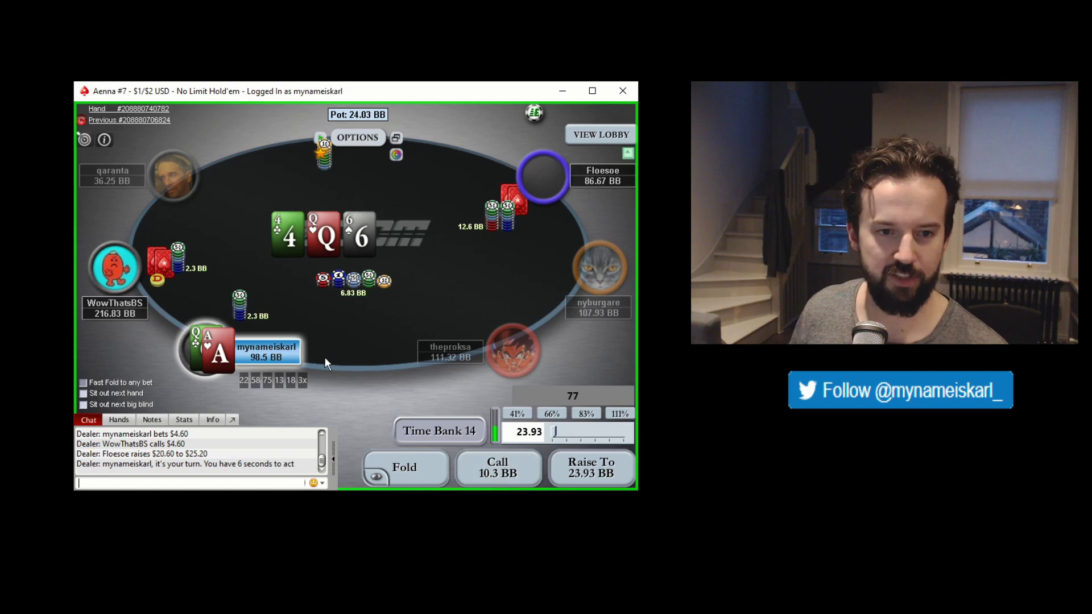
Call the opponent's flop raise for 10.3 BB, the turn bet of 22.2 BB and the river all-in of 64.47 BB
{"action": "left_click", "coordinate": [496, 467]}
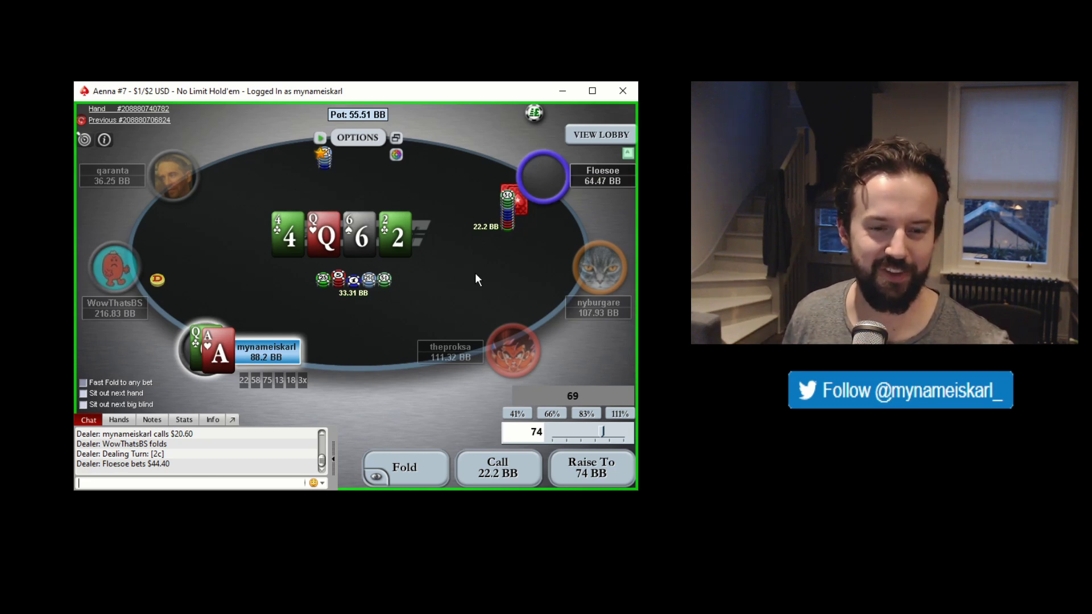
{"action": "left_click", "coordinate": [503, 481]}
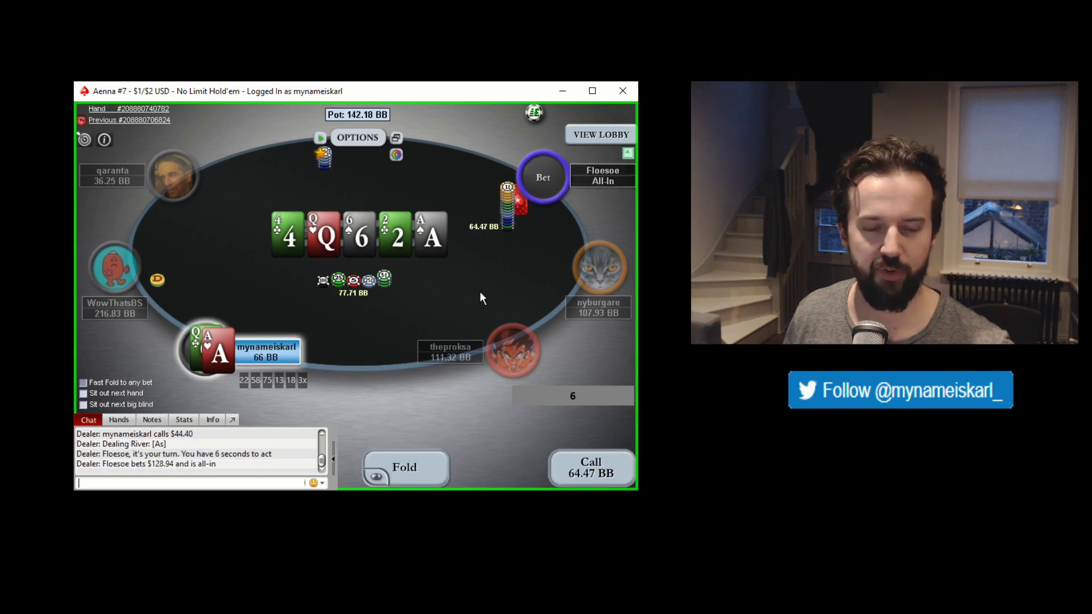
{"action": "left_click", "coordinate": [591, 468]}
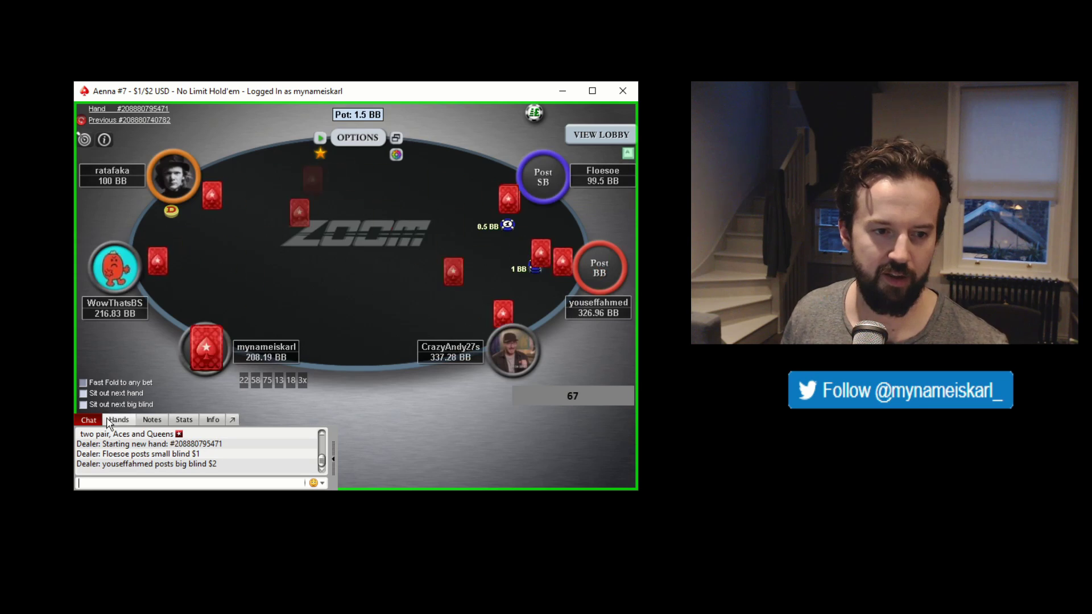
Choose to sit out the next hand, fold king-seven and minimize the poker table
{"action": "left_click", "coordinate": [131, 395]}
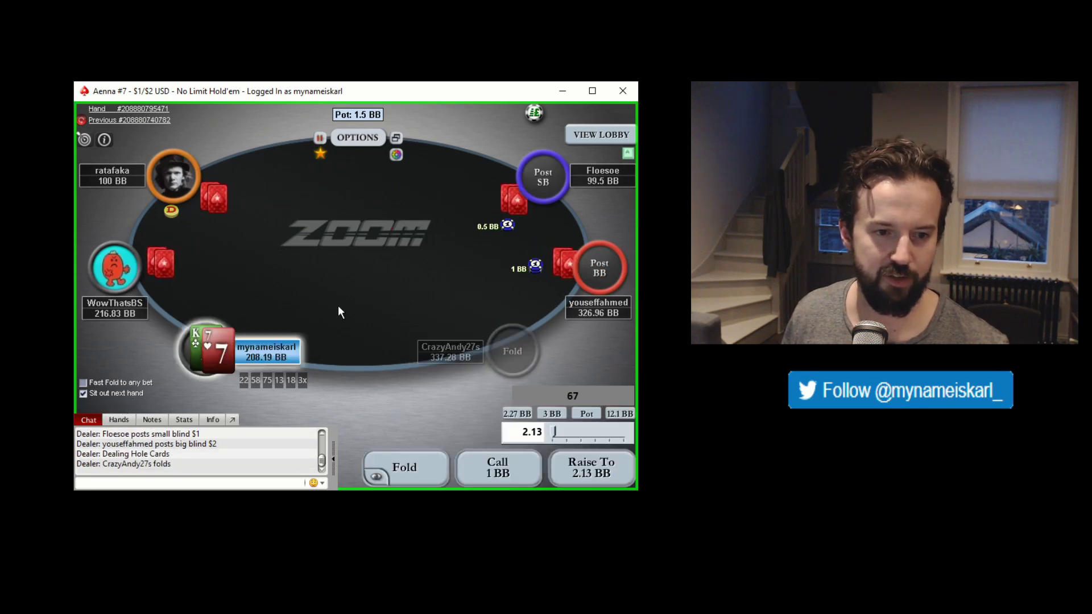
{"action": "left_click", "coordinate": [430, 481]}
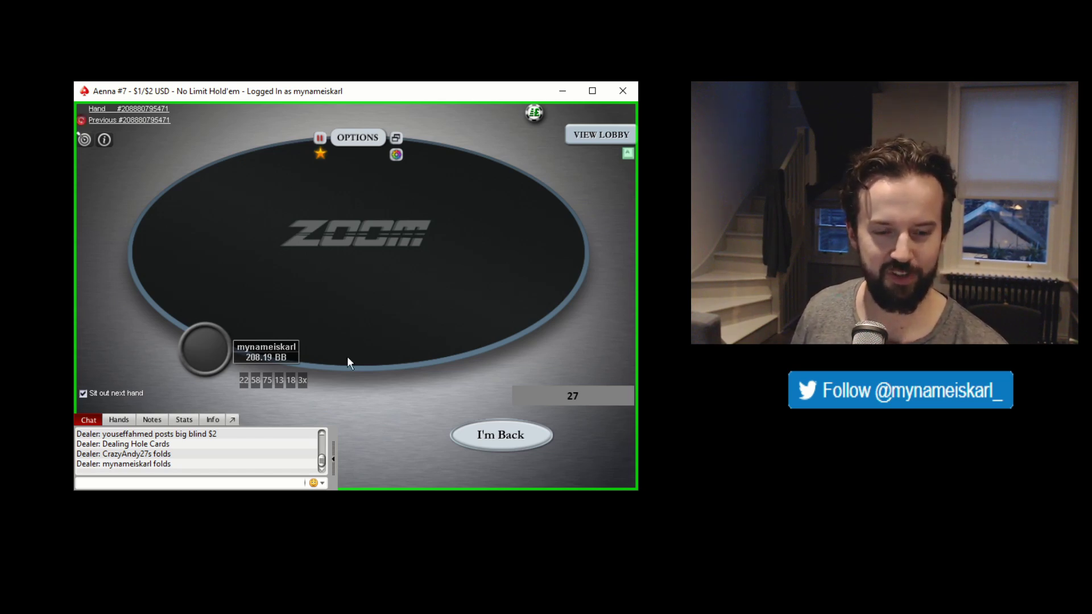
{"action": "left_click", "coordinate": [561, 89]}
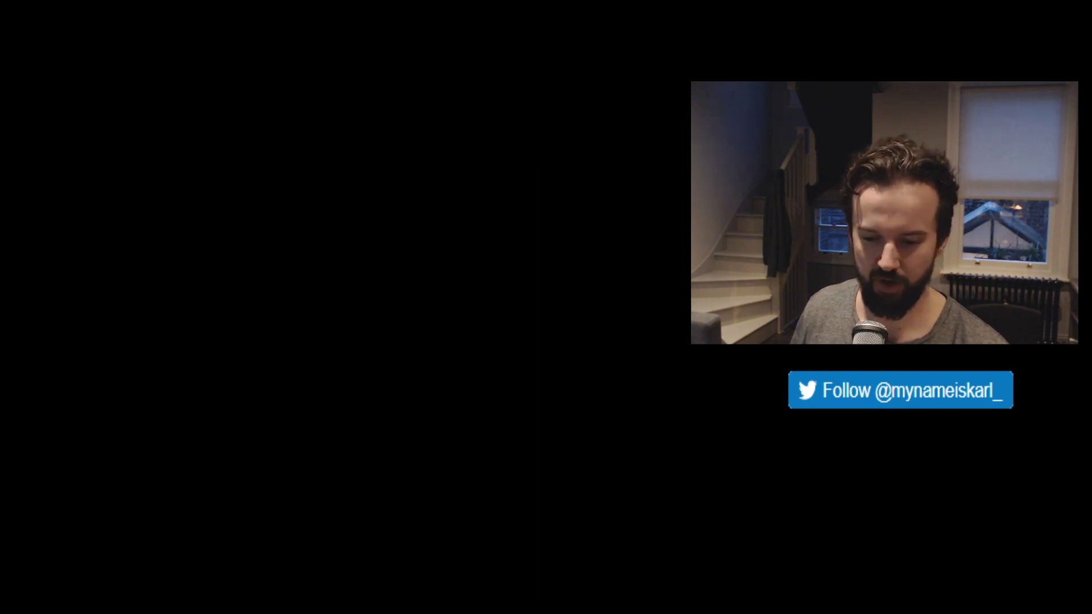
Switch back to StarsHelper and look at the Frames settings before returning to the HUD settings
{"action": "left_click_drag", "start_coordinate": [786, 467], "coordinate": [456, 94]}
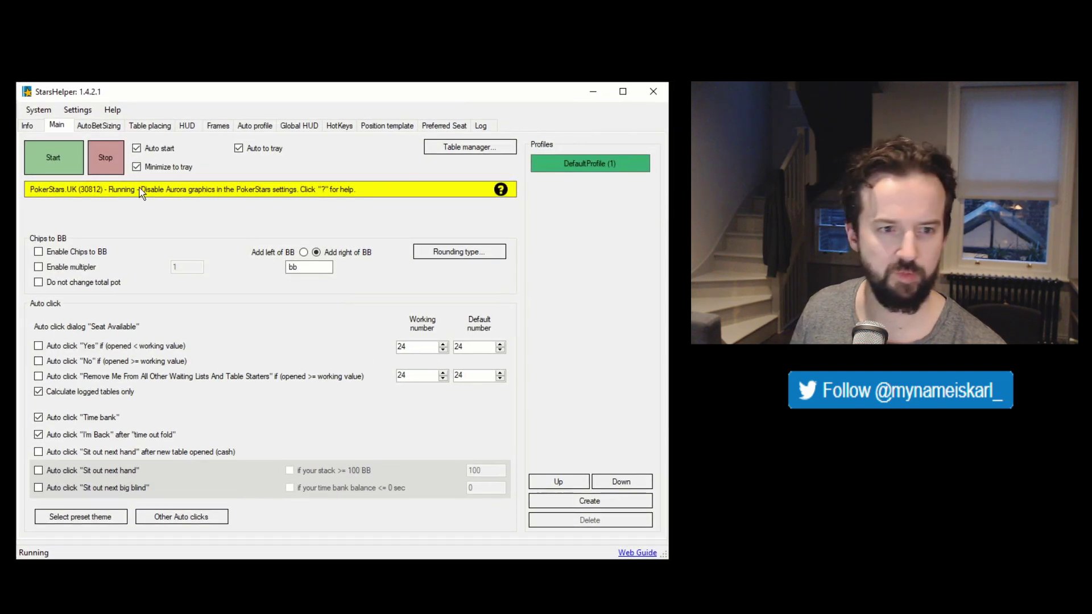
{"action": "left_click", "coordinate": [187, 127]}
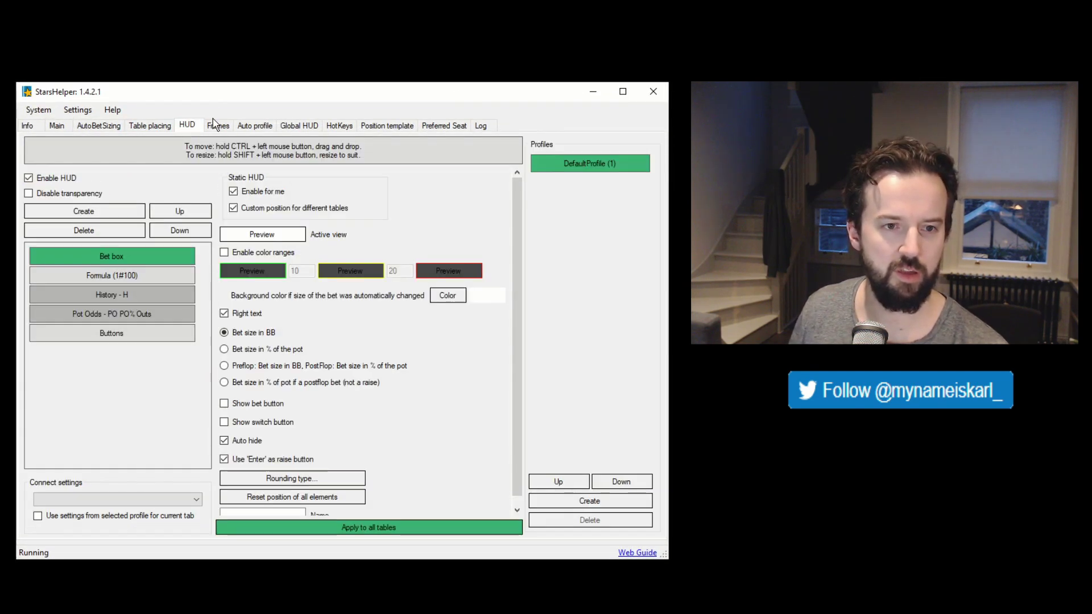
{"action": "left_click", "coordinate": [233, 130]}
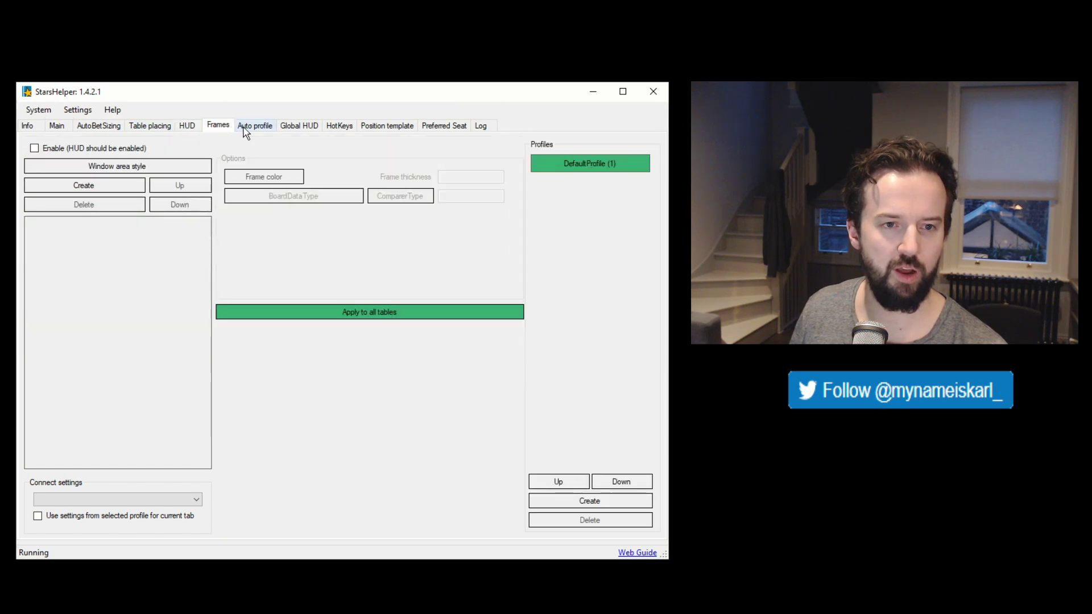
{"action": "left_click", "coordinate": [197, 128]}
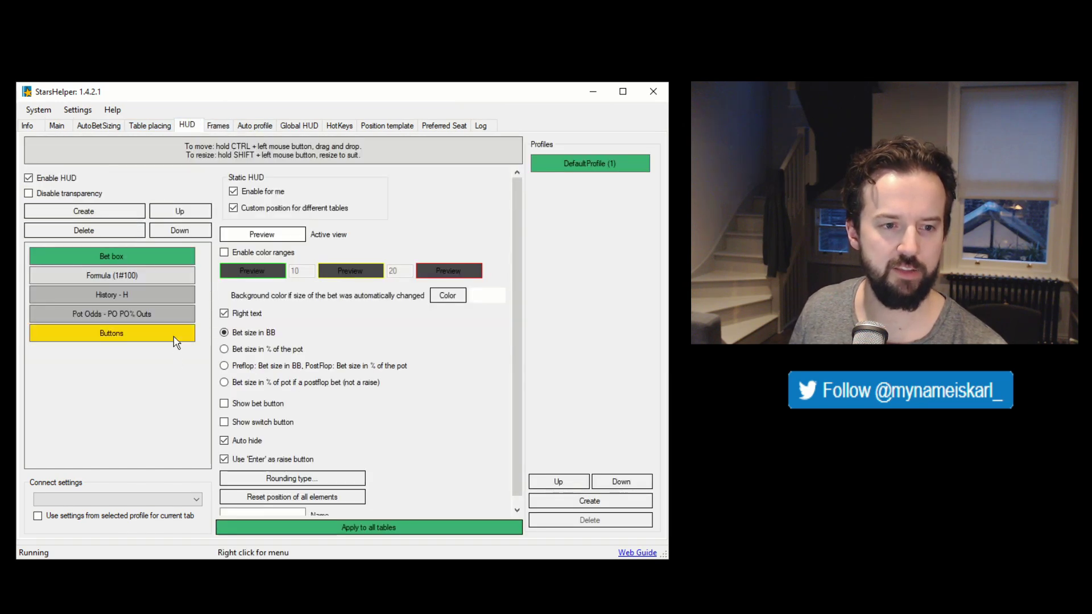
Examine the HUD Buttons element, the rule options for the 22 button, and the Post - 22pct bet sizing rule
{"action": "left_click", "coordinate": [131, 333]}
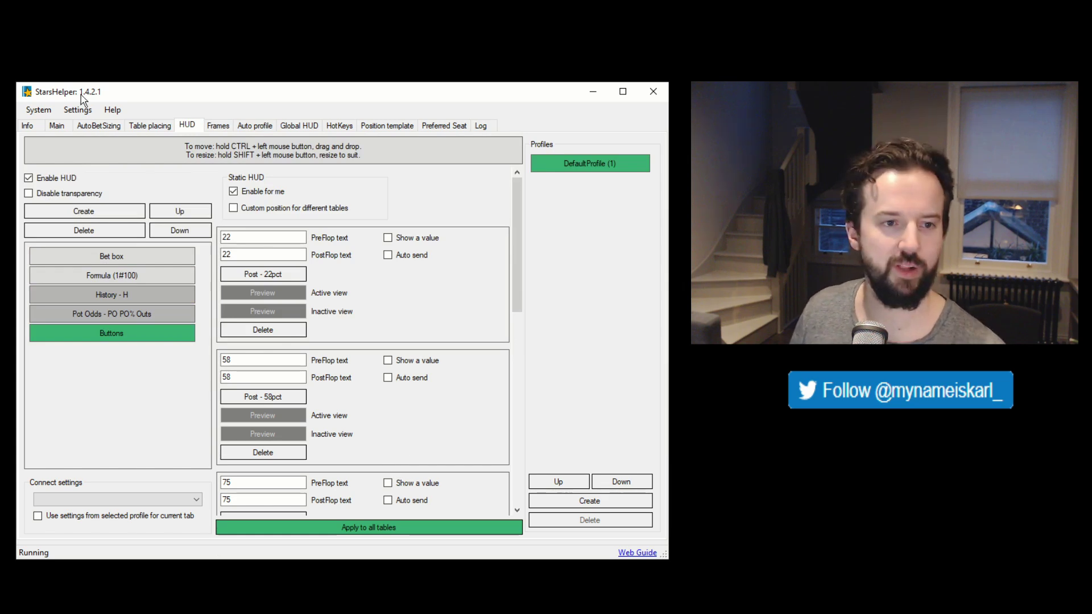
{"action": "left_click", "coordinate": [106, 129]}
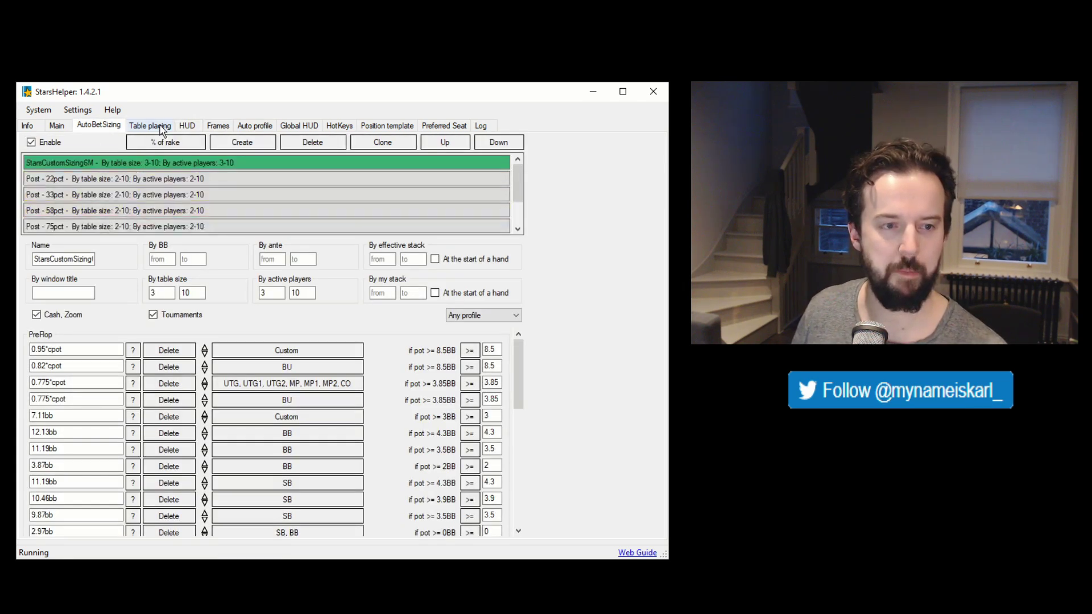
{"action": "left_click", "coordinate": [188, 126]}
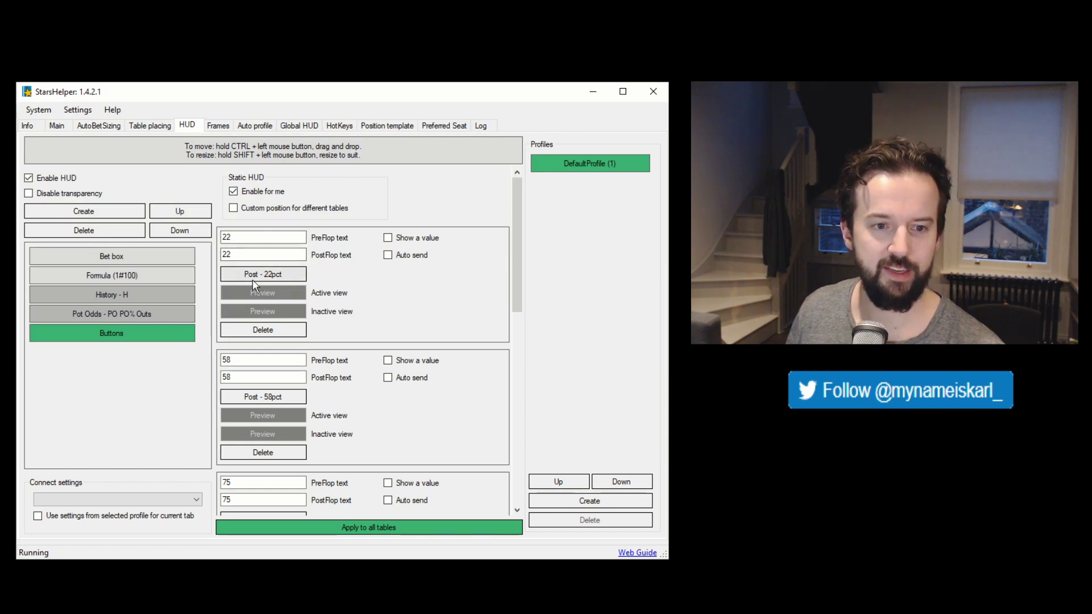
{"action": "left_click", "coordinate": [238, 278]}
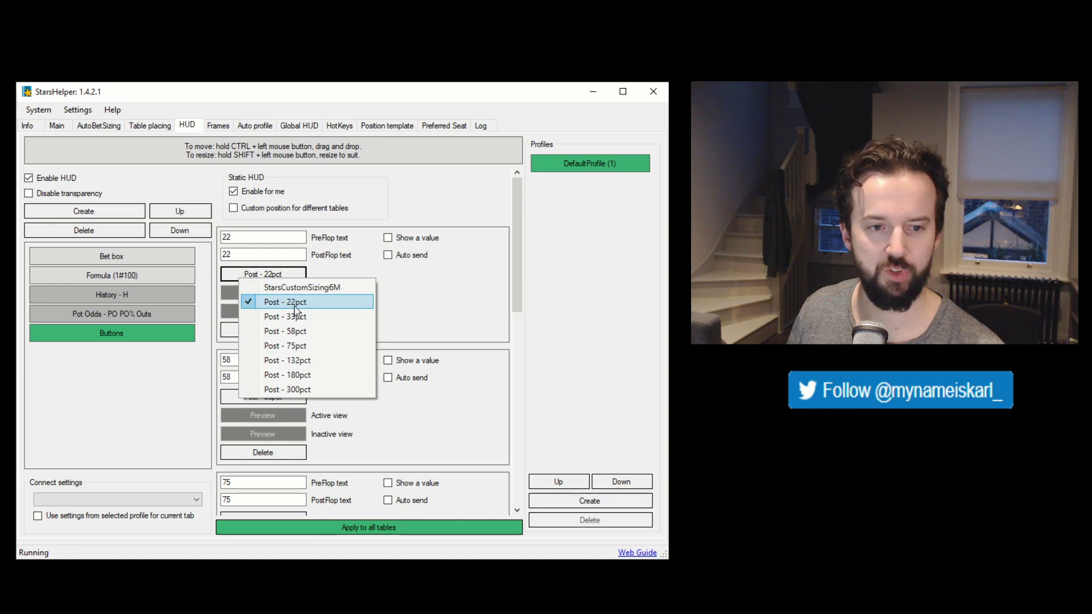
{"action": "left_click", "coordinate": [96, 128]}
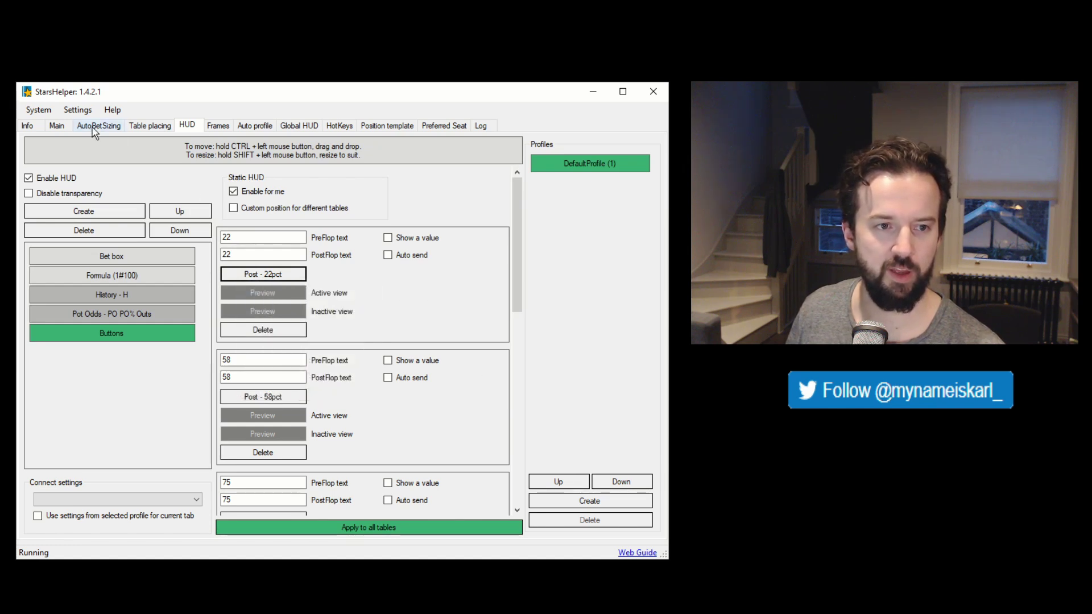
{"action": "left_click", "coordinate": [95, 128]}
{"action": "left_click", "coordinate": [74, 179]}
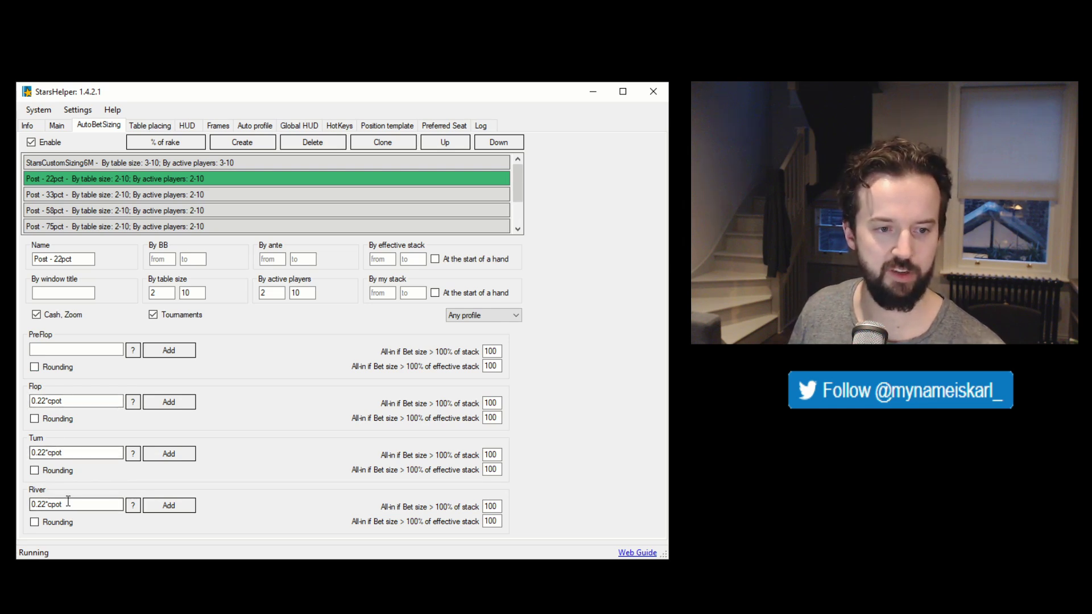
Check the rule linked to the 75 HUD button and examine the Post - 75pct bet sizing rule
{"action": "left_click", "coordinate": [187, 126]}
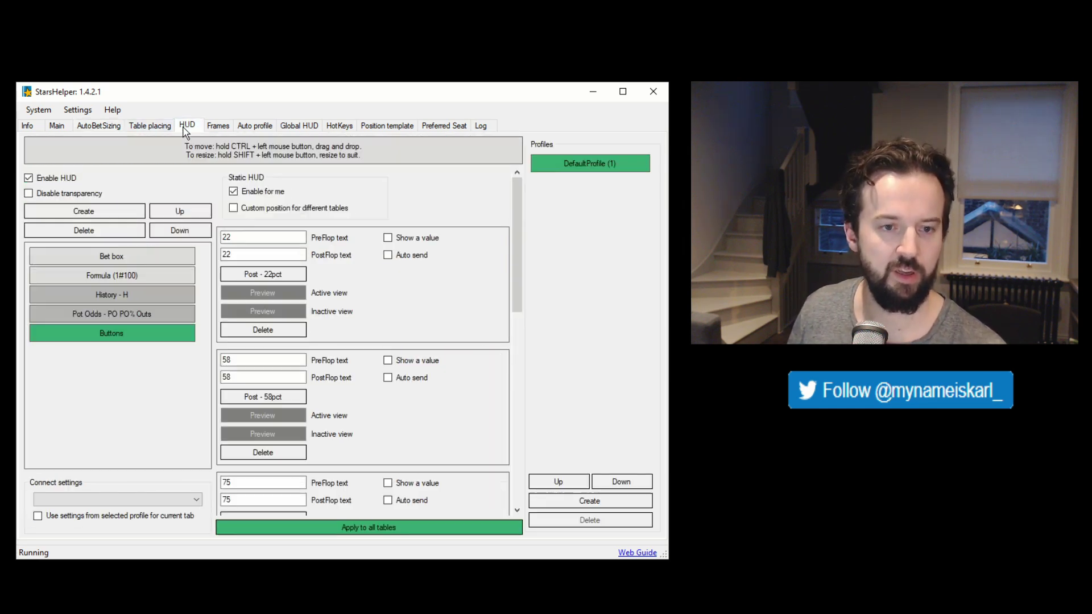
{"action": "scroll", "coordinate": [367, 348], "scroll_direction": "down", "scroll_amount": 3}
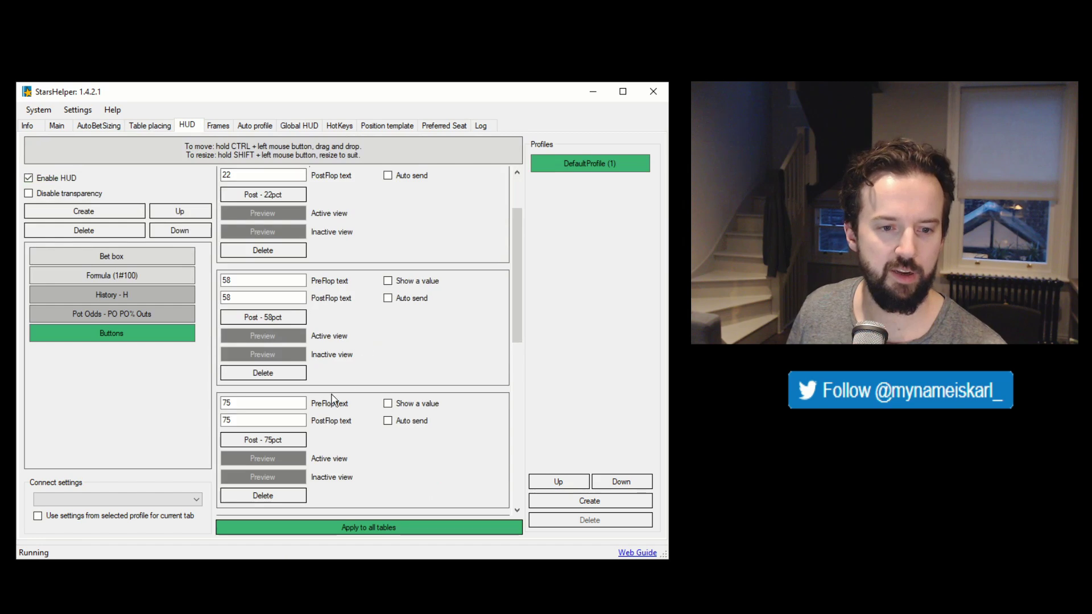
{"action": "left_click", "coordinate": [285, 440]}
{"action": "left_click", "coordinate": [110, 181]}
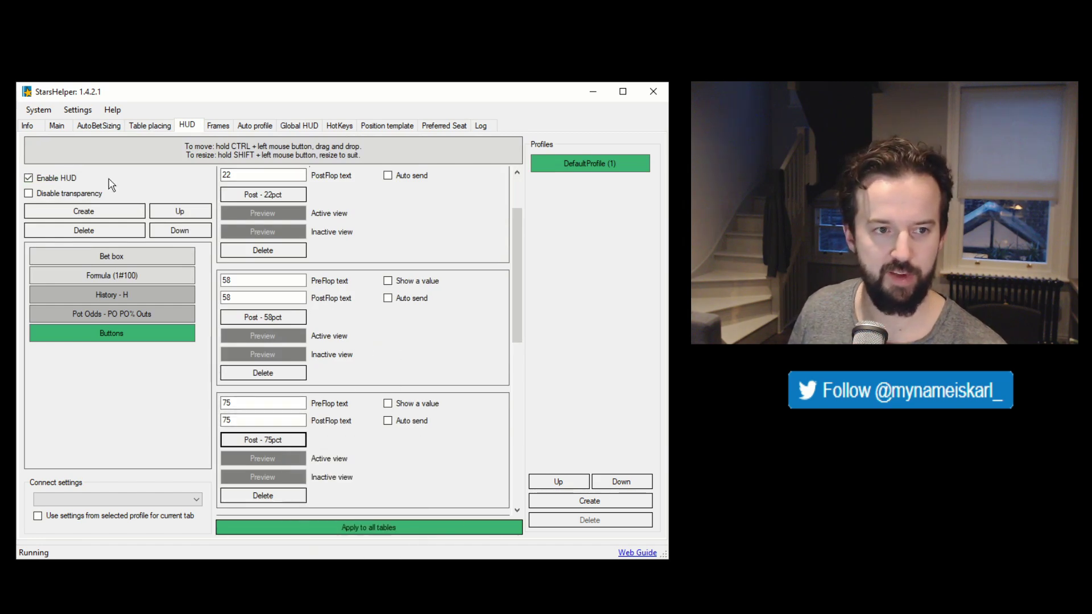
{"action": "left_click", "coordinate": [99, 126]}
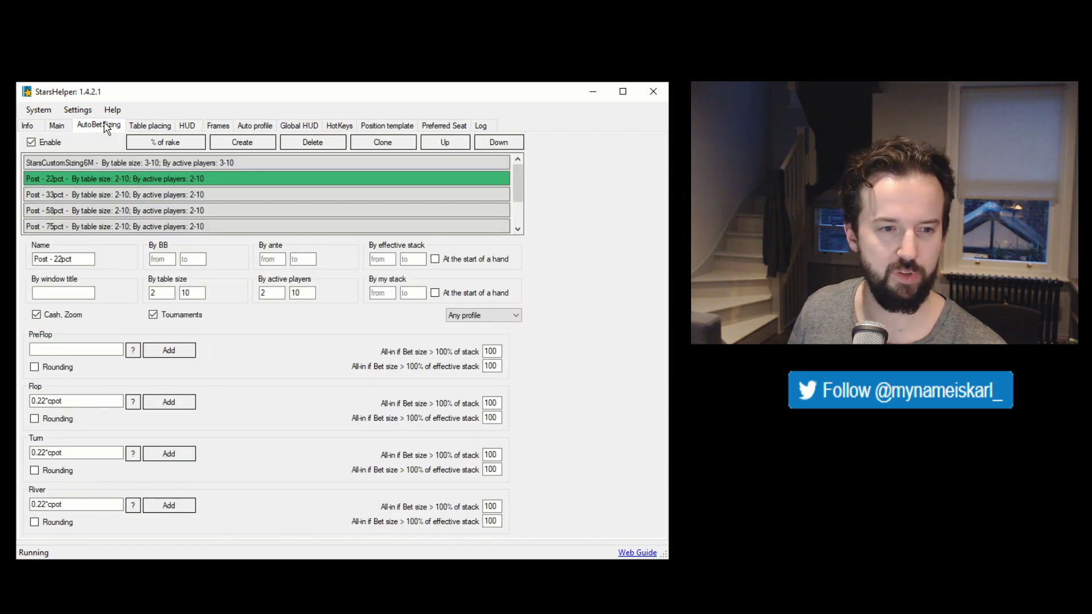
{"action": "left_click", "coordinate": [83, 228]}
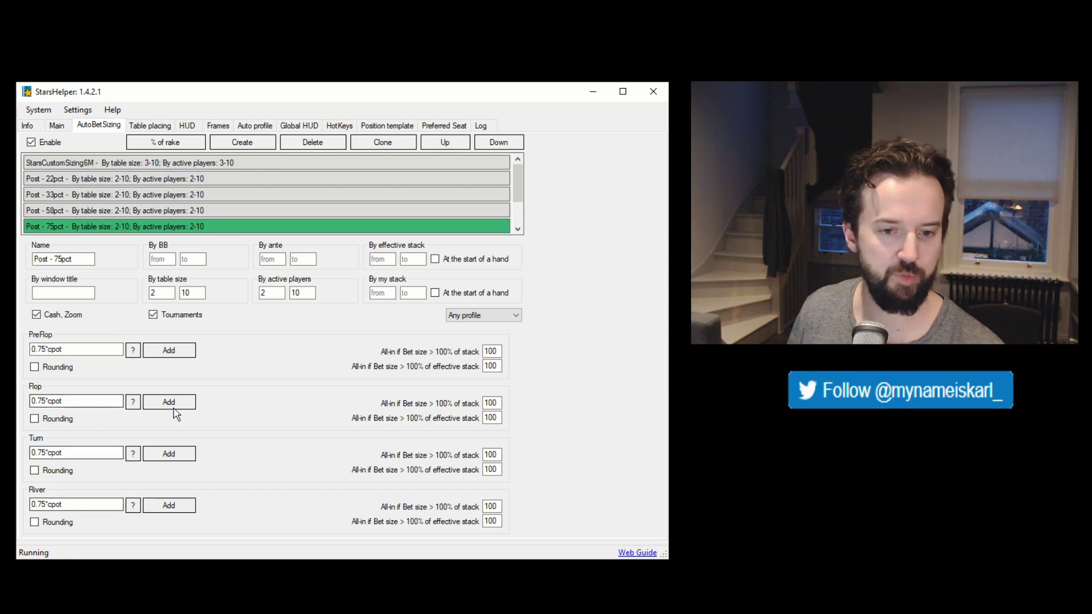
Review the remaining HUD bet buttons up to 3x, and revisit the bet sizing and table placing settings before returning to the HUD
{"action": "left_click", "coordinate": [185, 126]}
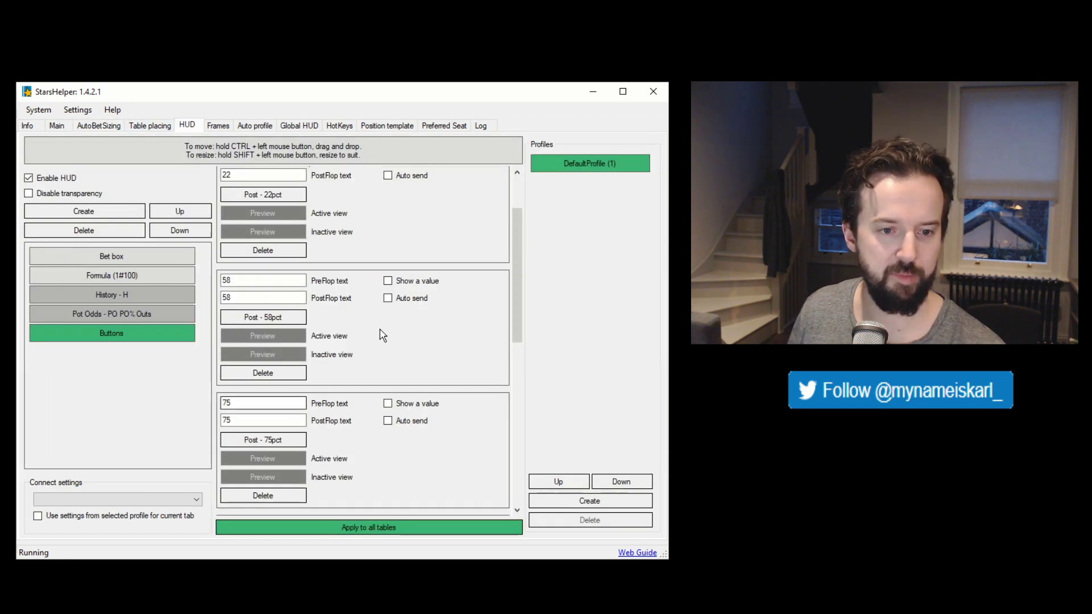
{"action": "scroll", "coordinate": [379, 334], "scroll_direction": "down", "scroll_amount": 3}
{"action": "scroll", "coordinate": [343, 359], "scroll_direction": "down", "scroll_amount": 1}
{"action": "scroll", "coordinate": [344, 359], "scroll_direction": "down", "scroll_amount": 4}
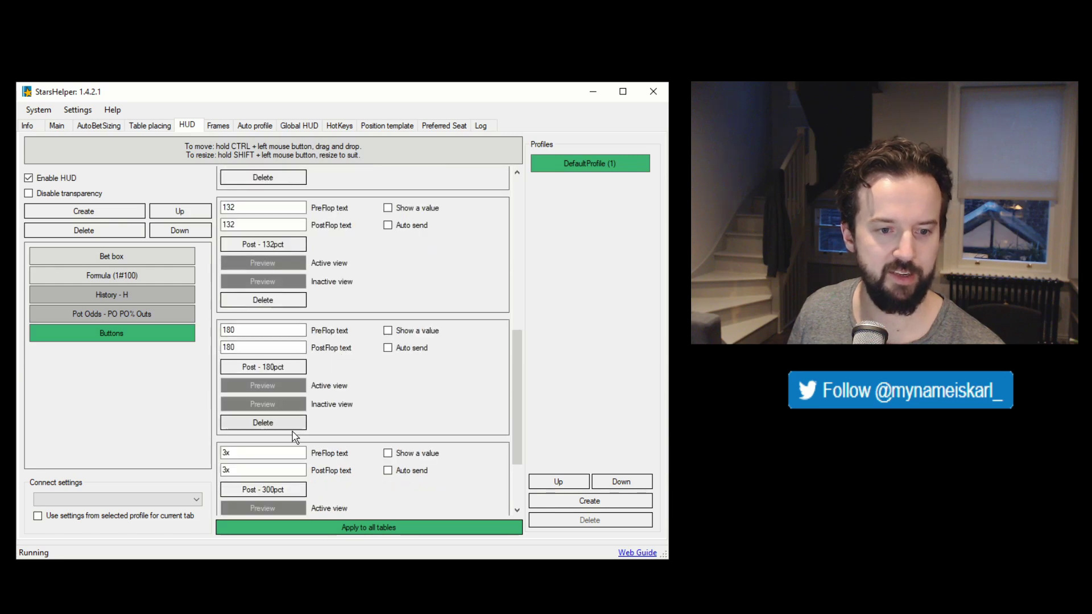
{"action": "left_click", "coordinate": [114, 130]}
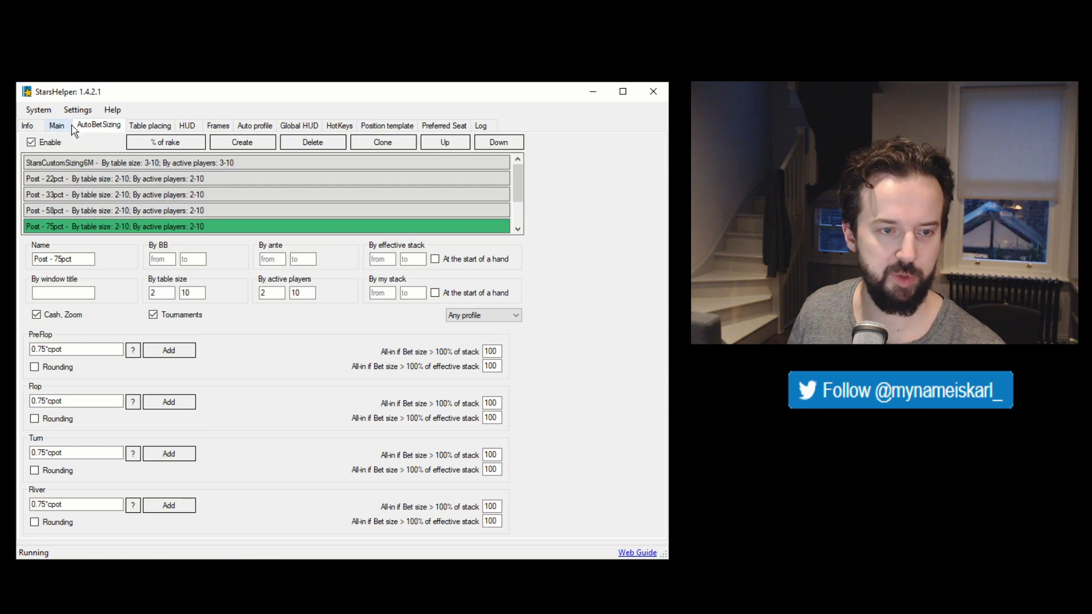
{"action": "left_click", "coordinate": [160, 128]}
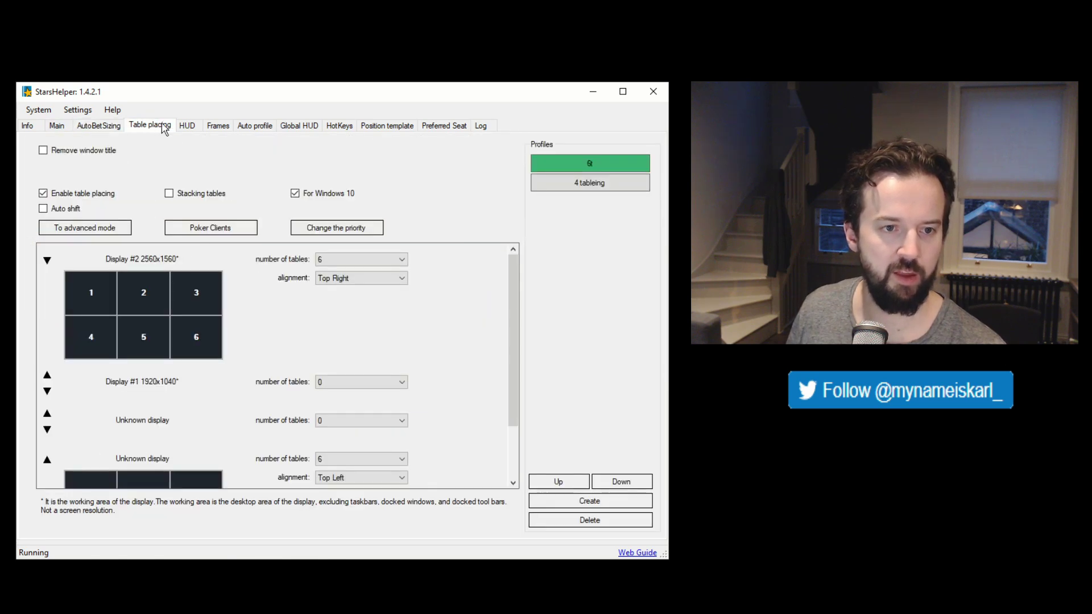
{"action": "left_click", "coordinate": [184, 126]}
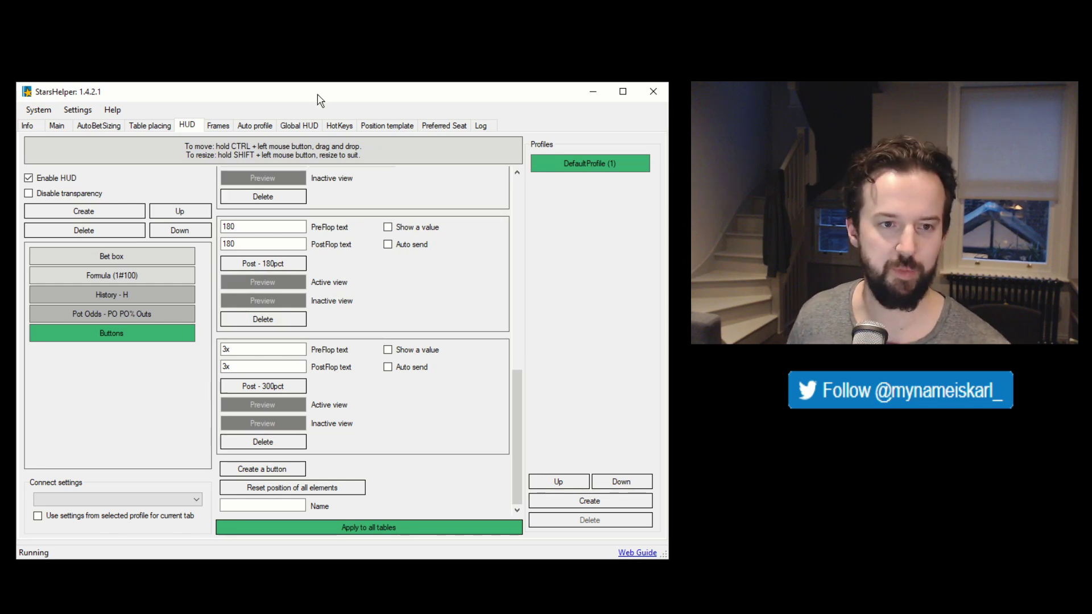
Look through the Frames, Auto profile and Global HUD settings
{"action": "left_click", "coordinate": [215, 129]}
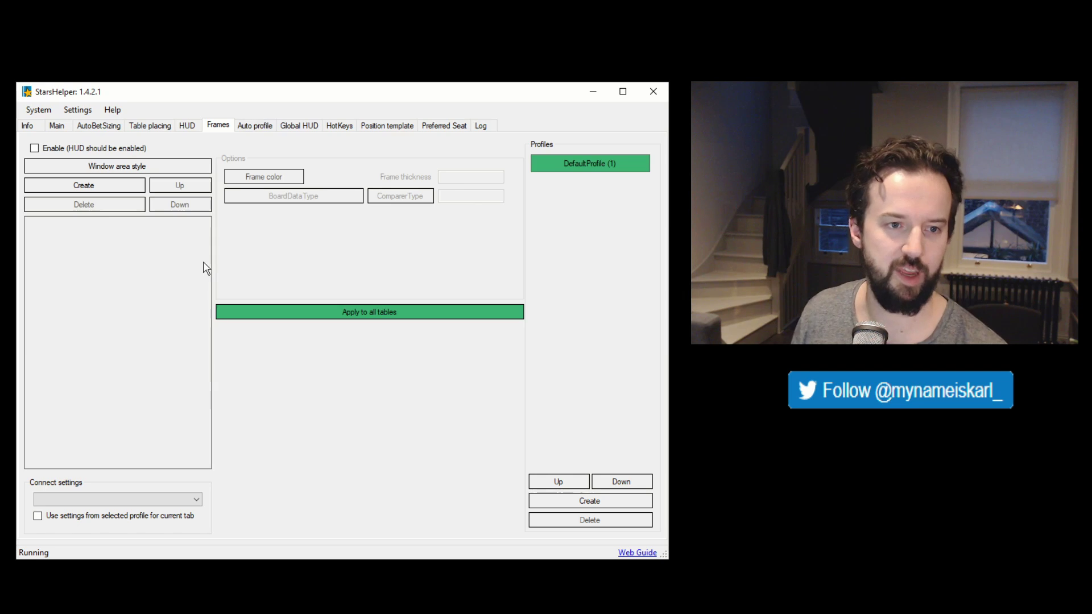
{"action": "left_click", "coordinate": [253, 124]}
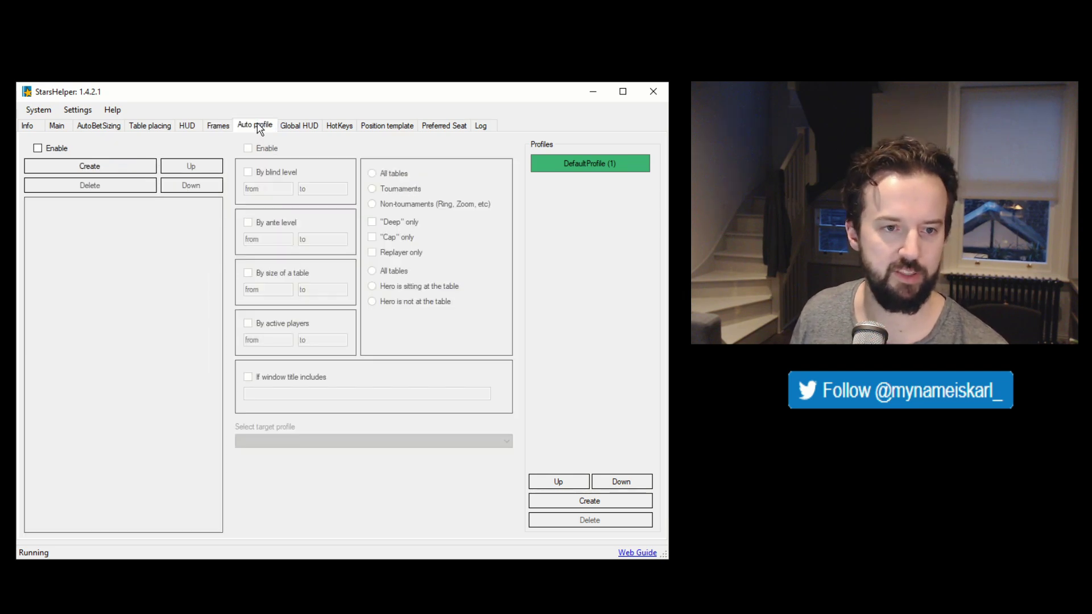
{"action": "left_click", "coordinate": [301, 126]}
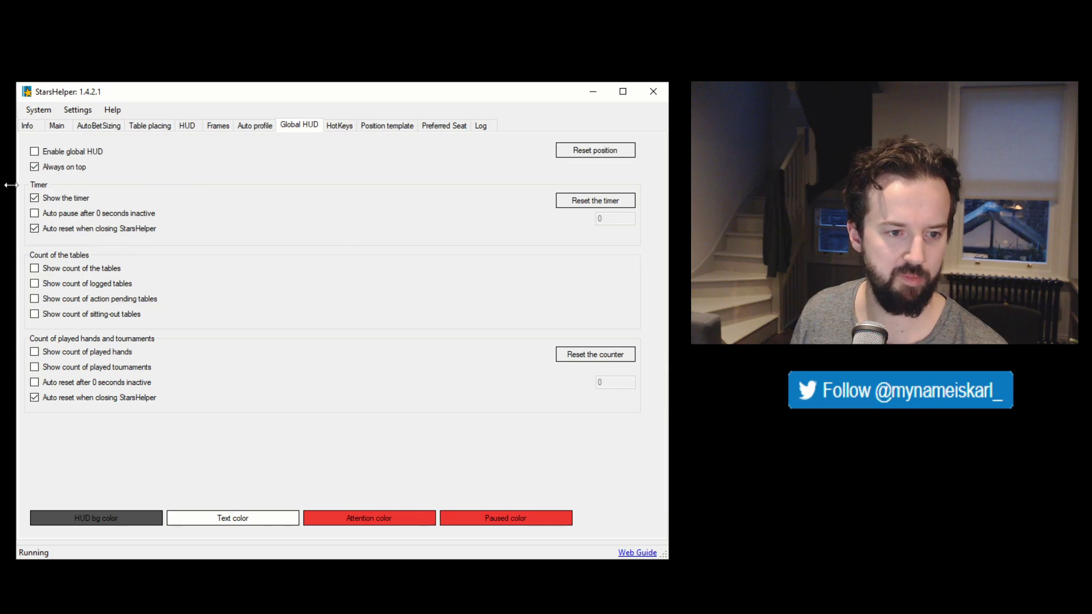
Examine the hotkey definitions for the bets from 20pct to 180pct and for incrementing and decrementing the bet by 1 SB
{"action": "left_click", "coordinate": [339, 126]}
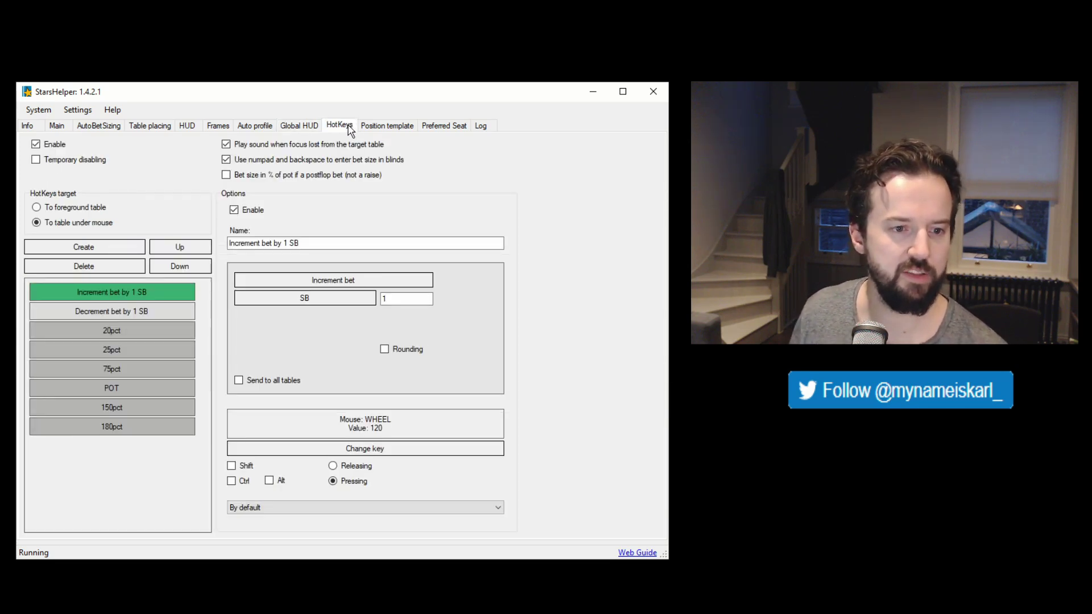
{"action": "left_click", "coordinate": [176, 331]}
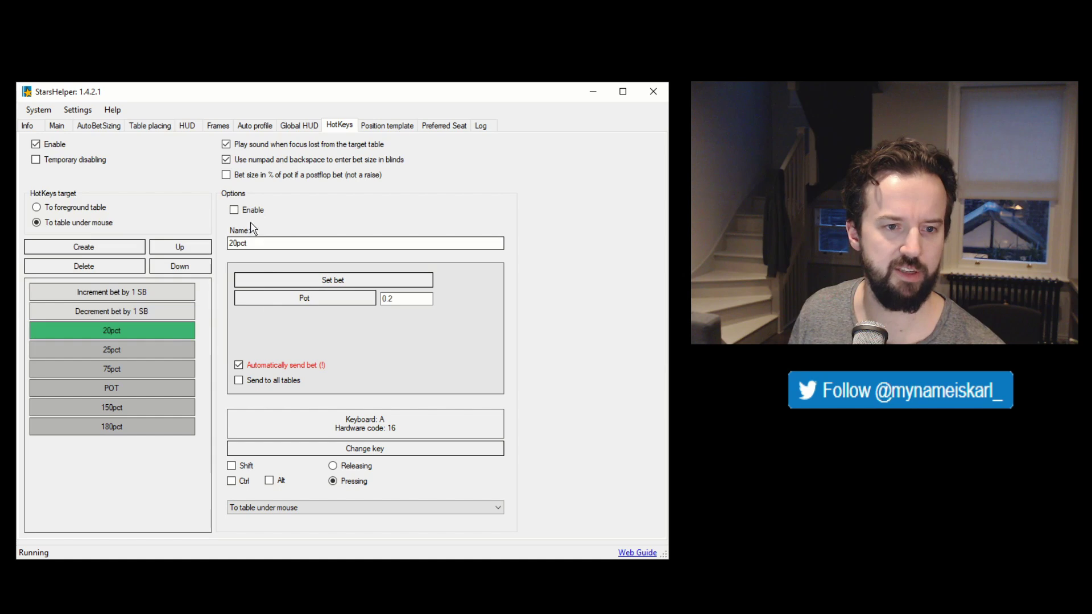
{"action": "left_click", "coordinate": [149, 350]}
{"action": "left_click", "coordinate": [136, 369]}
{"action": "left_click", "coordinate": [134, 388]}
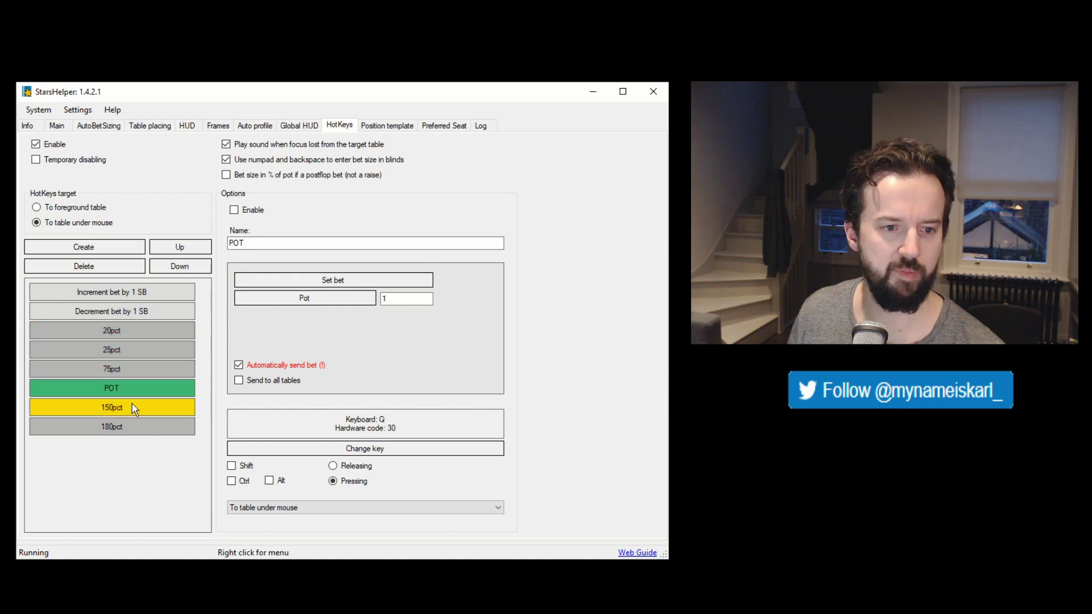
{"action": "left_click", "coordinate": [134, 408]}
{"action": "left_click", "coordinate": [129, 422]}
{"action": "left_click", "coordinate": [151, 388]}
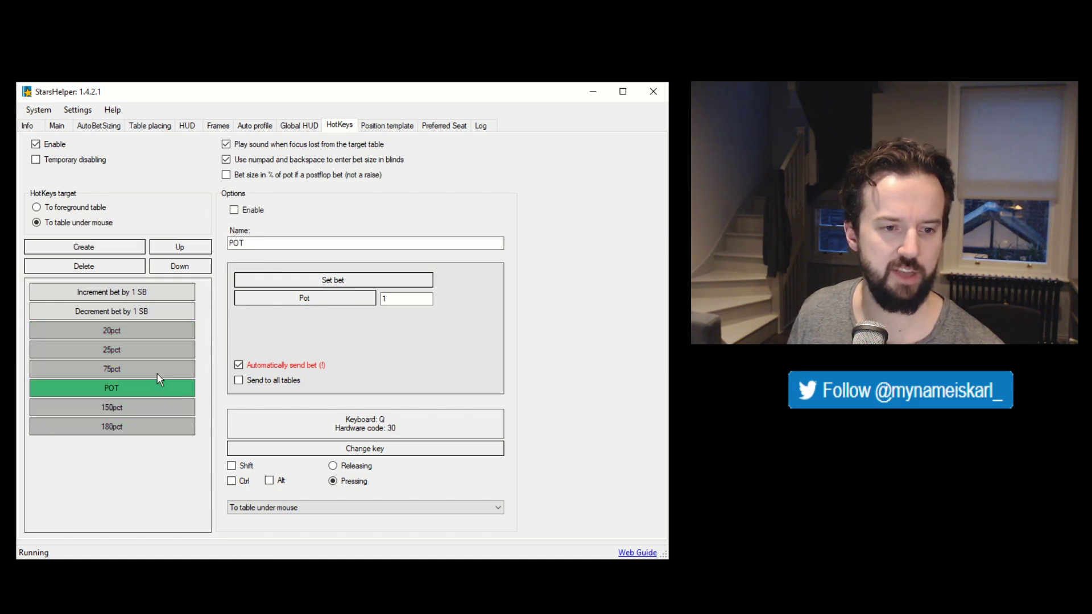
{"action": "left_click", "coordinate": [159, 369]}
{"action": "left_click", "coordinate": [173, 335]}
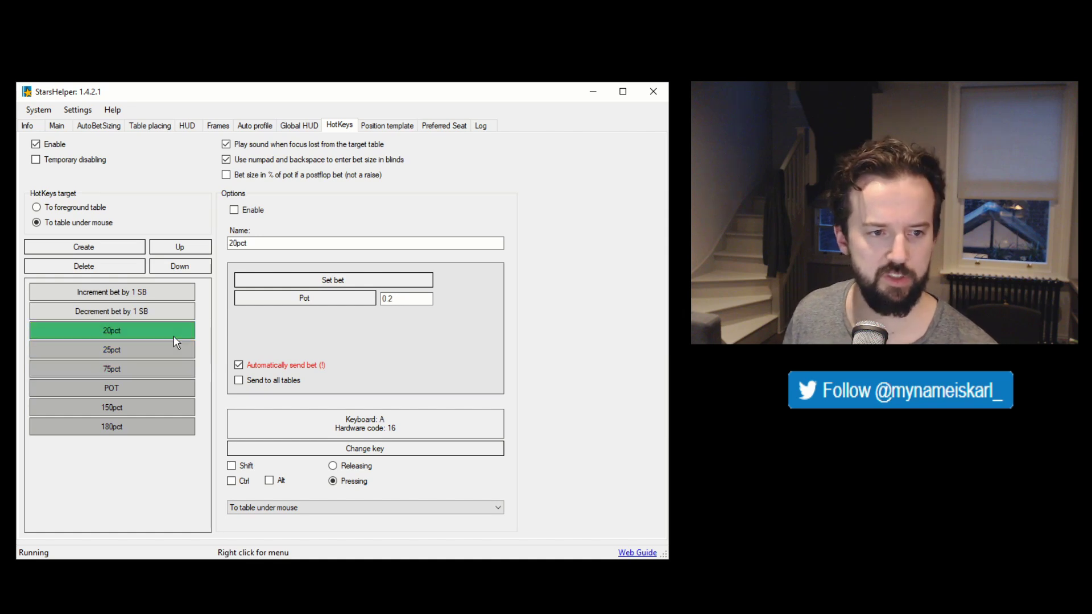
{"action": "left_click", "coordinate": [173, 291]}
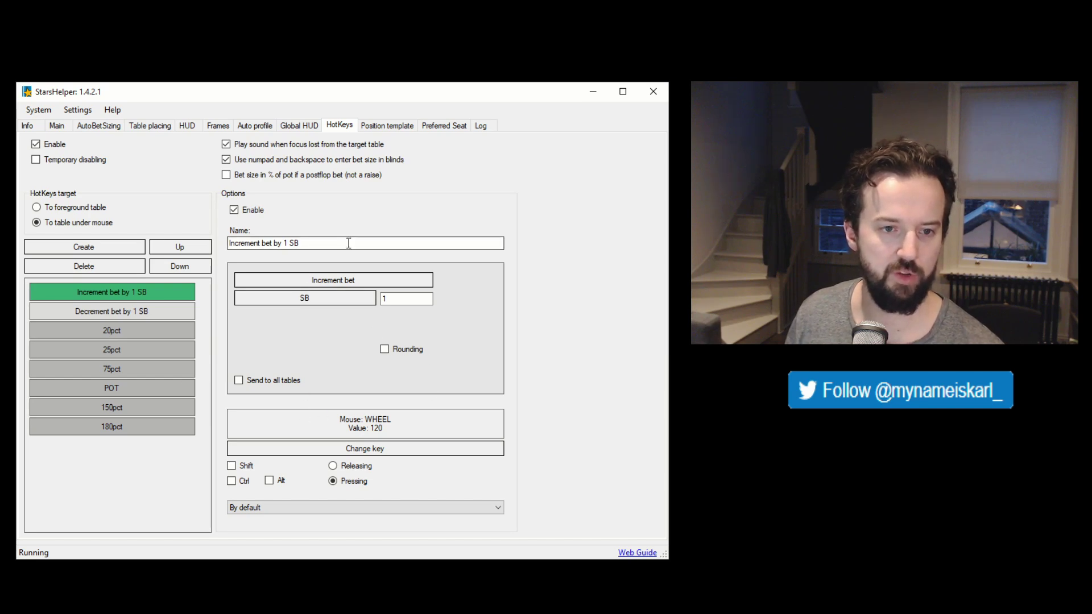
{"action": "left_click", "coordinate": [66, 309]}
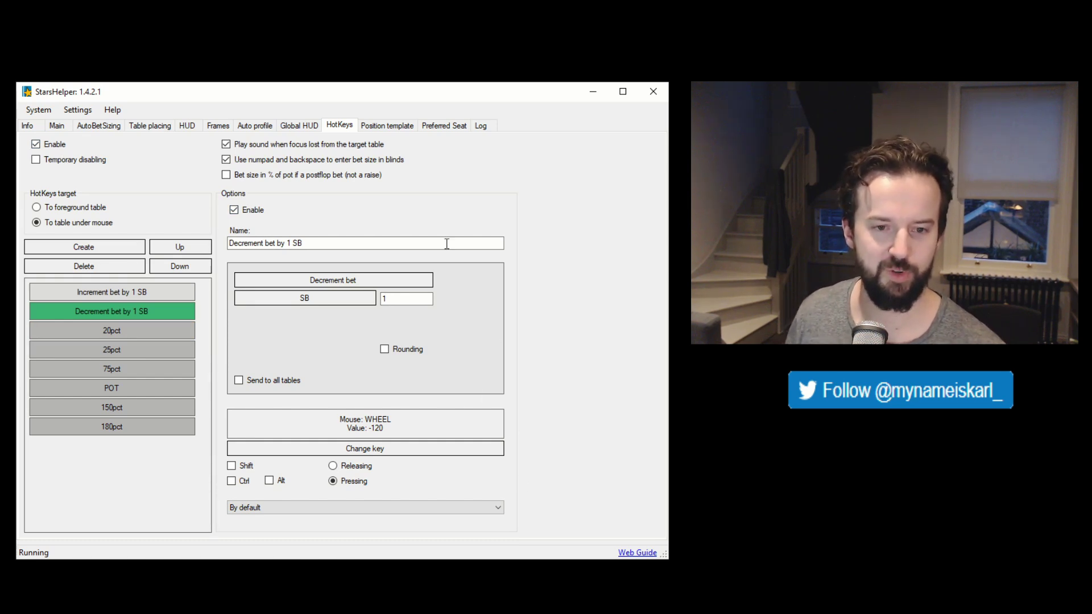
Look through the Position template, Preferred Seat and Log pages, ending on the Info page's setup instructions
{"action": "left_click", "coordinate": [409, 128]}
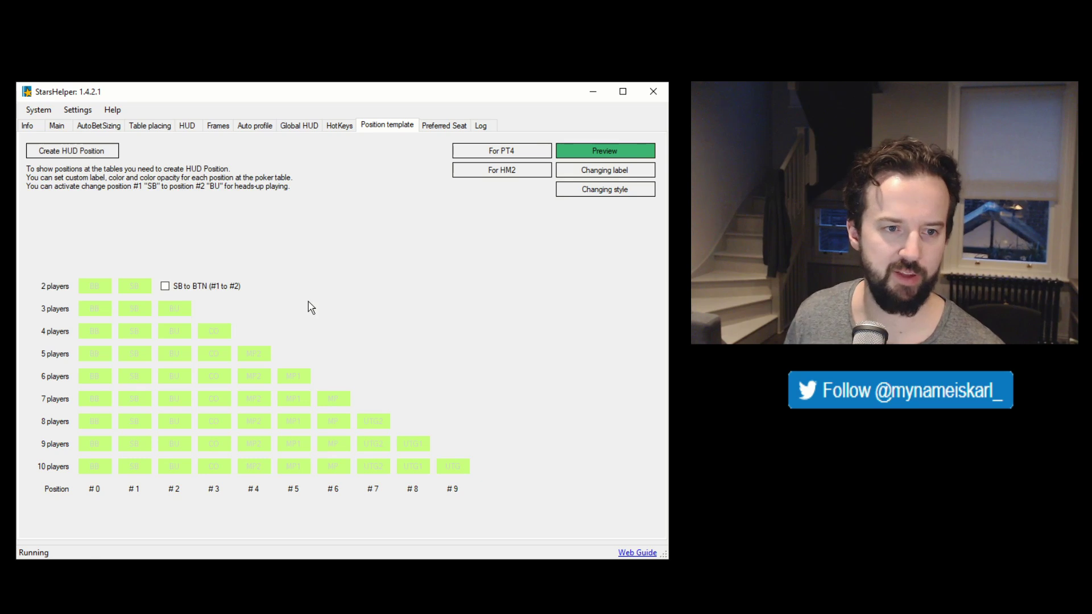
{"action": "left_click", "coordinate": [434, 130]}
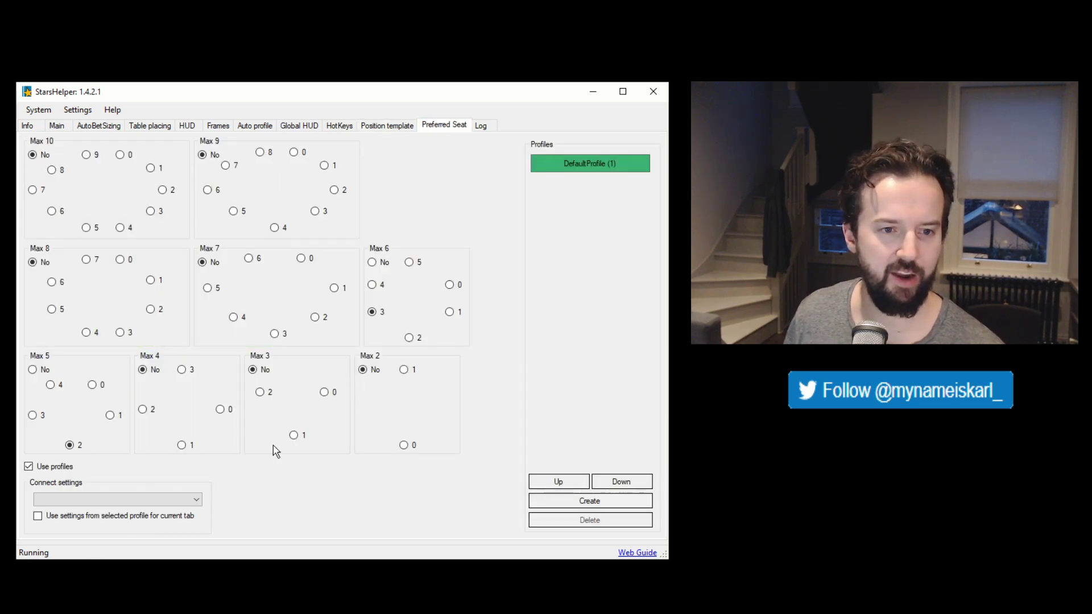
{"action": "left_click", "coordinate": [481, 127]}
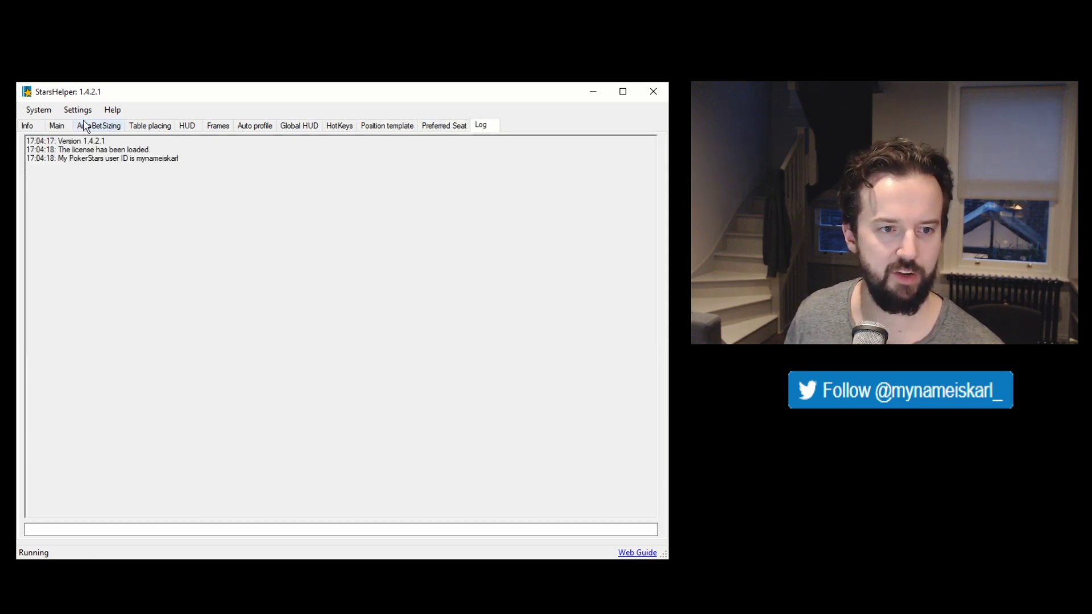
{"action": "left_click_drag", "start_coordinate": [181, 160], "coordinate": [63, 152]}
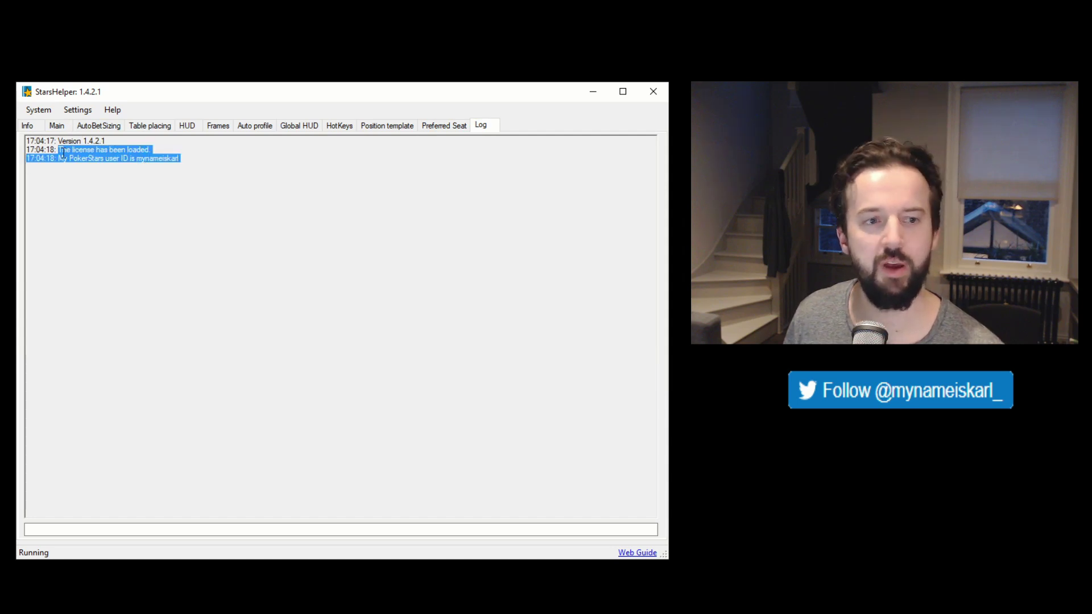
{"action": "left_click", "coordinate": [28, 125]}
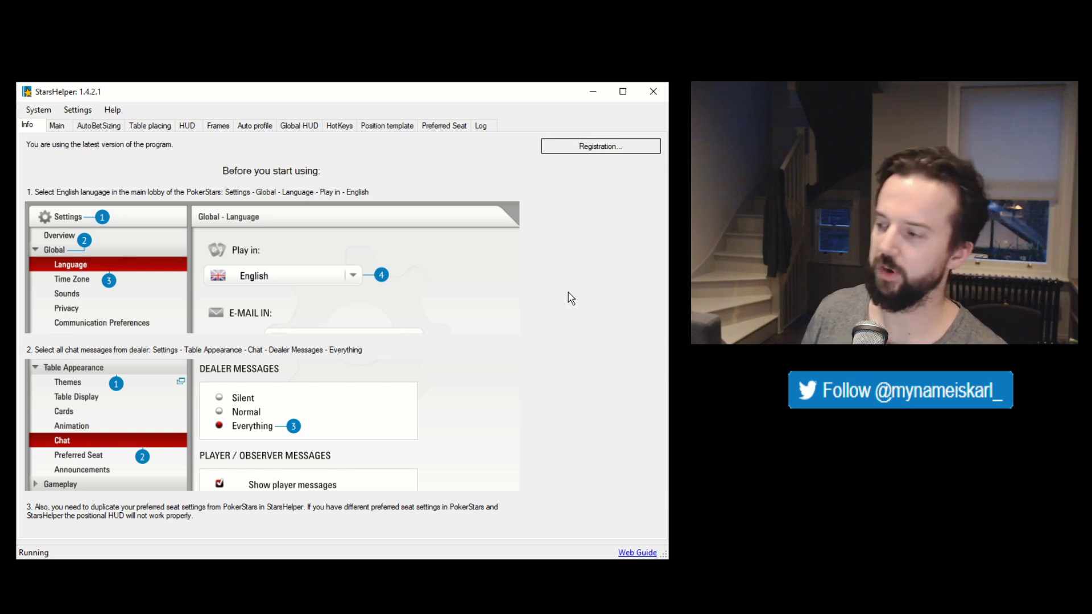
Minimize StarsHelper, bring the PokerStars lobby into view and open its Gameplay Bet Slider settings
{"action": "left_click", "coordinate": [593, 91]}
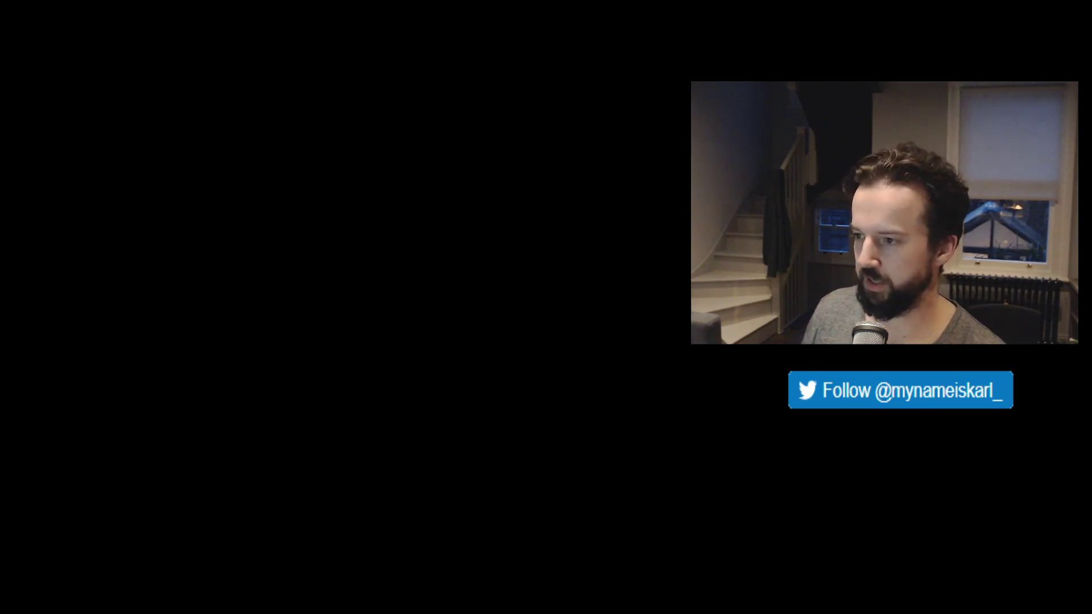
{"action": "left_click_drag", "start_coordinate": [675, 262], "coordinate": [464, 103]}
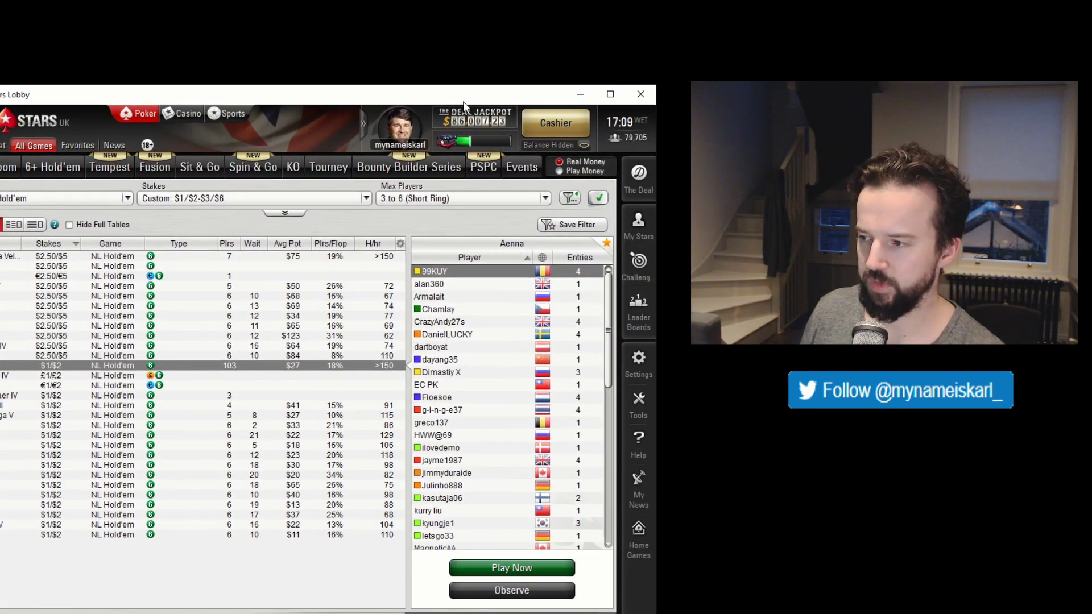
{"action": "left_click", "coordinate": [639, 359]}
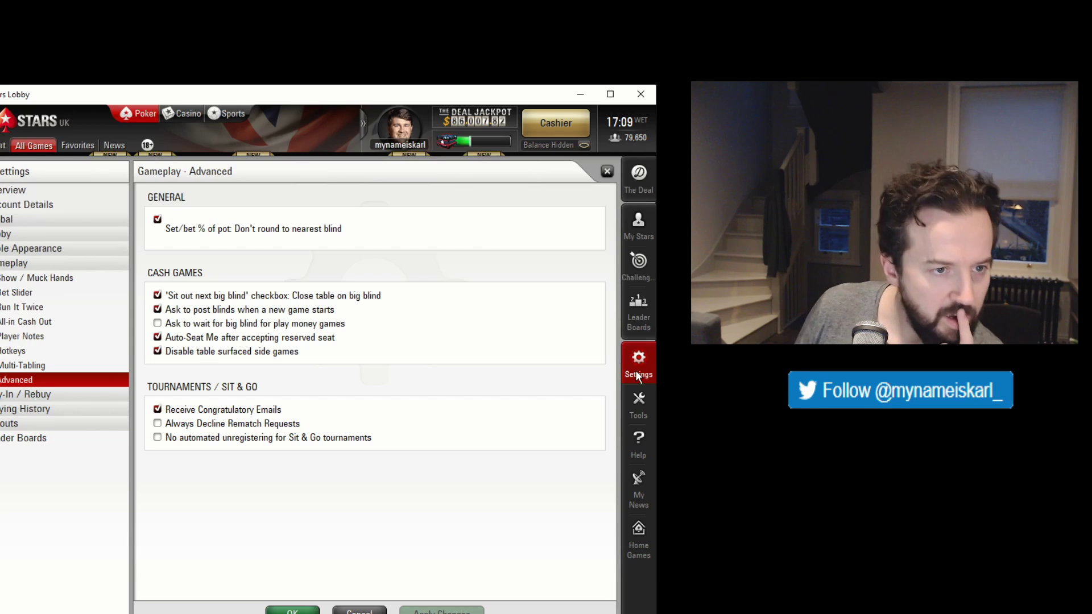
{"action": "left_click", "coordinate": [50, 299]}
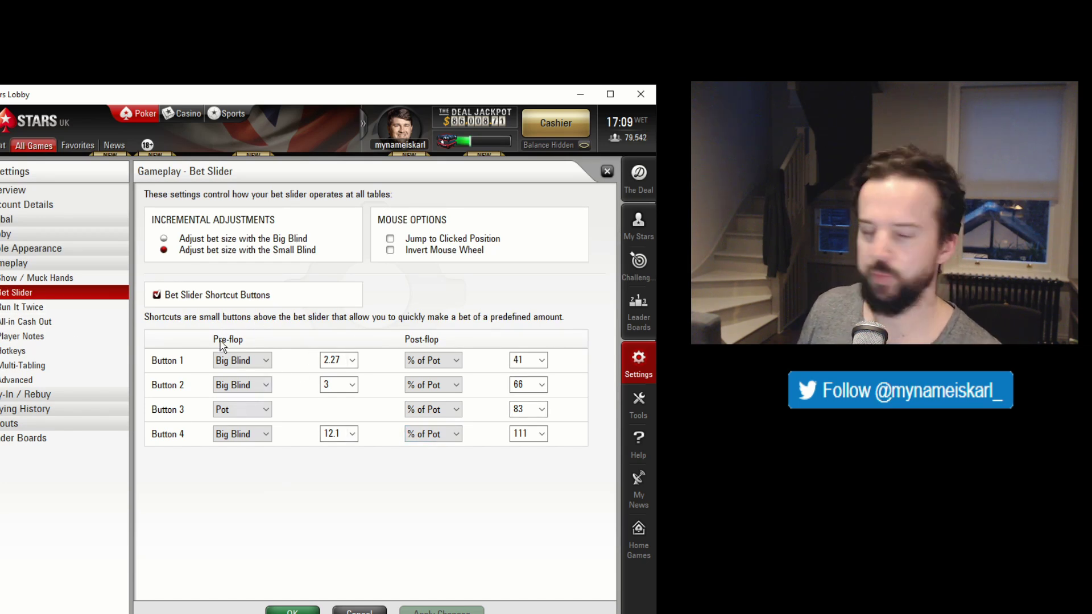
Open the Gameplay Hotkeys settings and remove the F1 hotkey that sets the bet amount to 18% of pot
{"action": "left_click", "coordinate": [339, 436]}
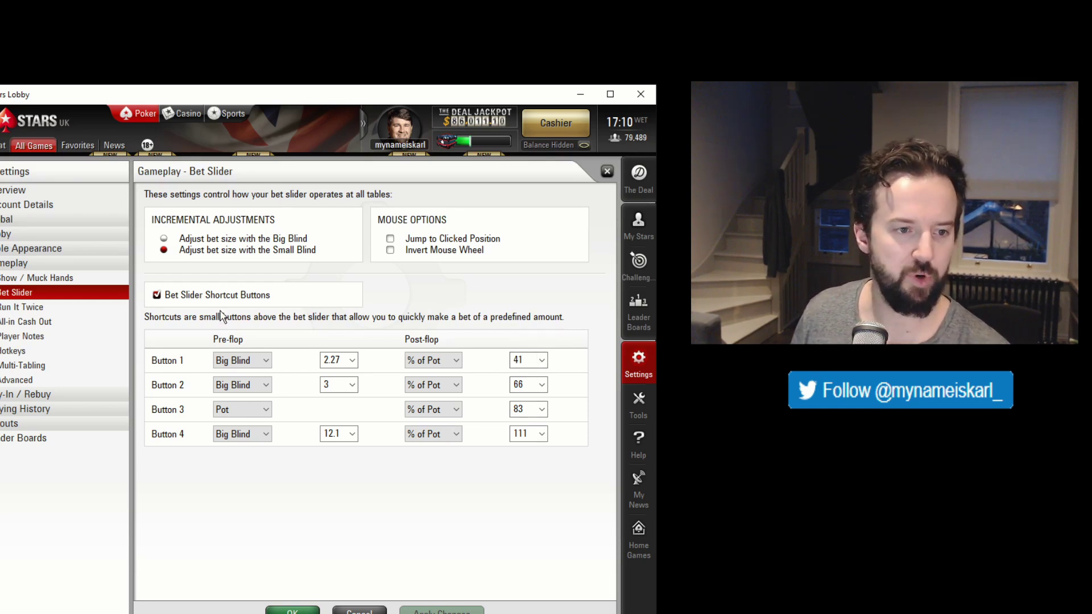
{"action": "left_click", "coordinate": [23, 351]}
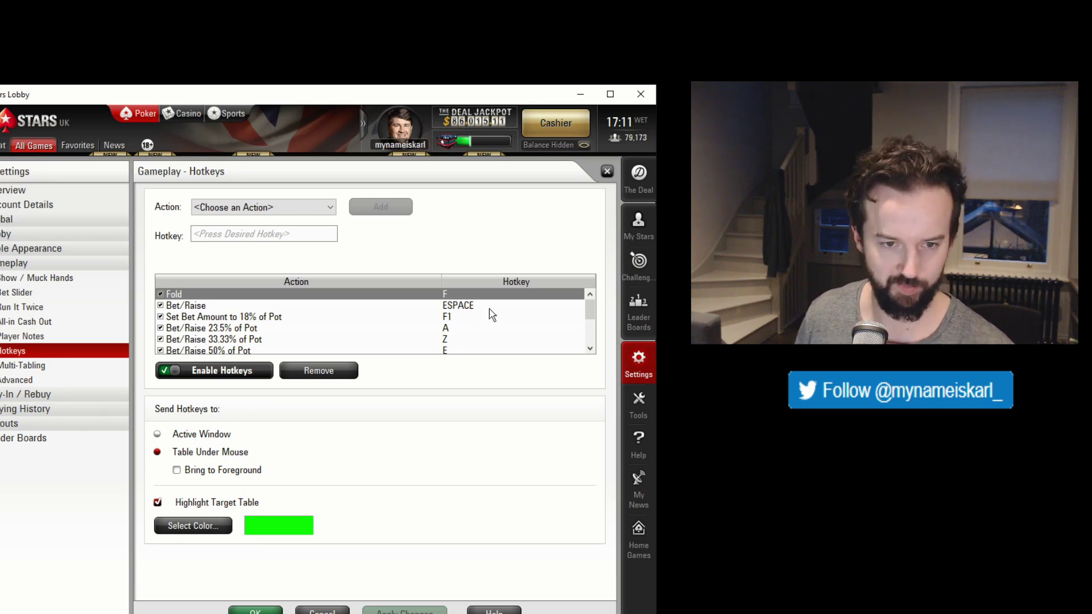
{"action": "left_click", "coordinate": [472, 308]}
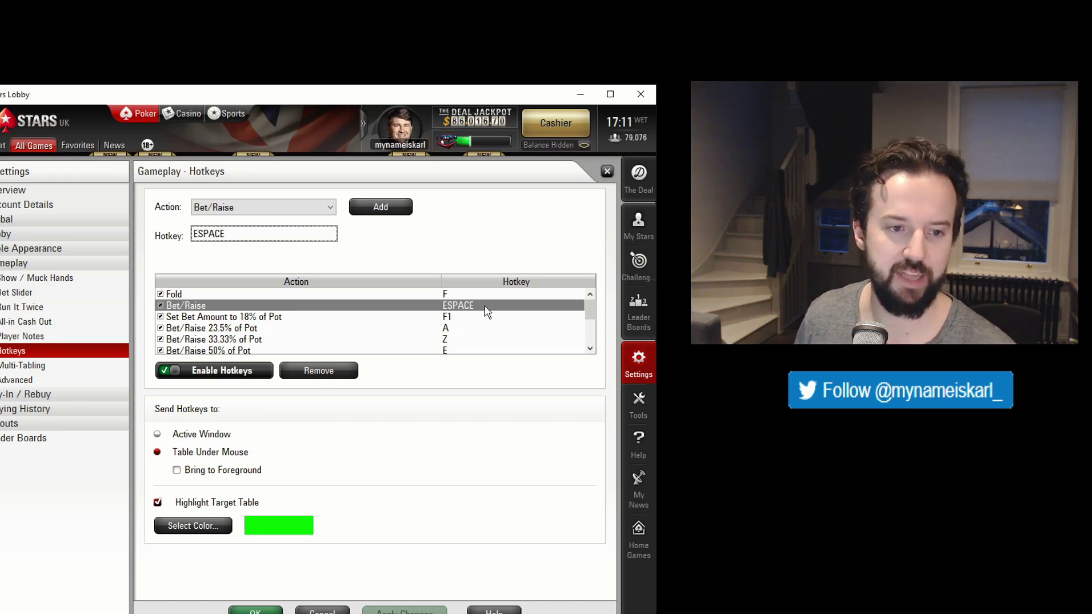
{"action": "left_click", "coordinate": [450, 318]}
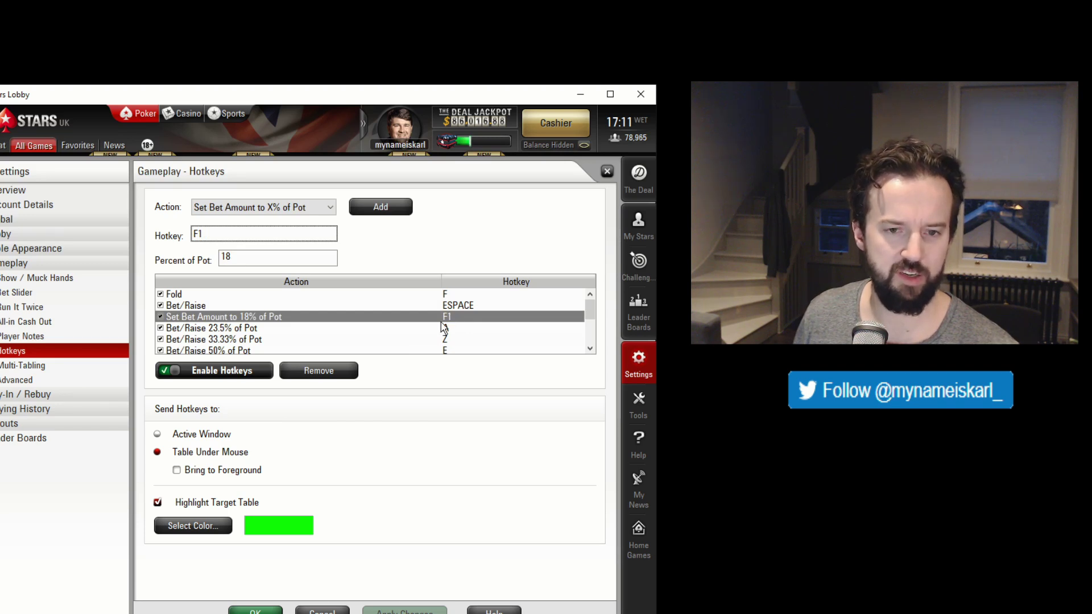
{"action": "left_click", "coordinate": [347, 371]}
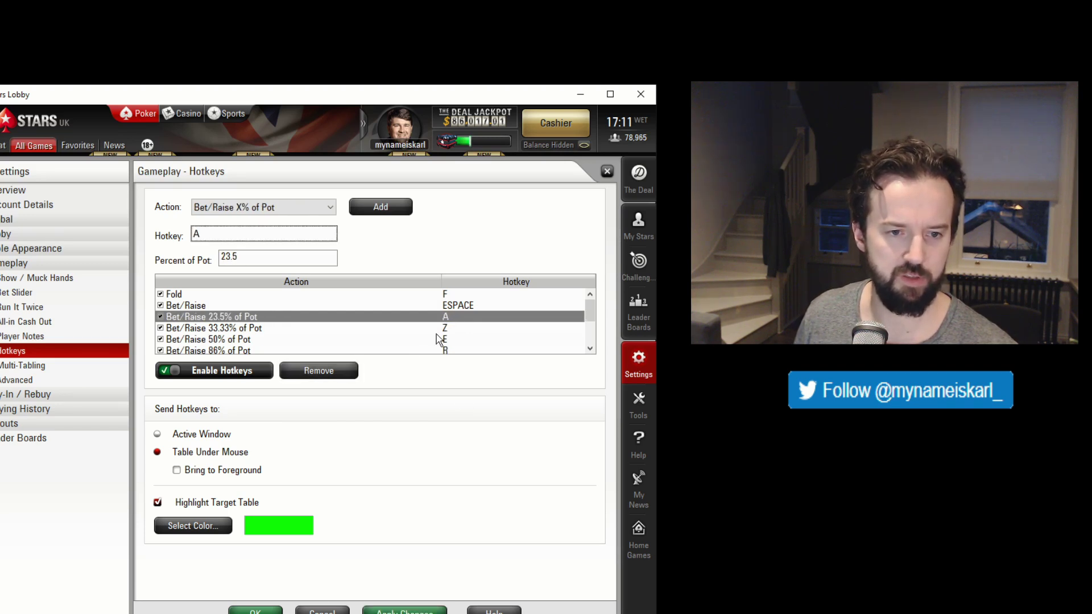
Set the A hotkey's bet/raise size to 25% of pot, replacing its existing assignment
{"action": "scroll", "coordinate": [512, 336], "scroll_direction": "down", "scroll_amount": 3}
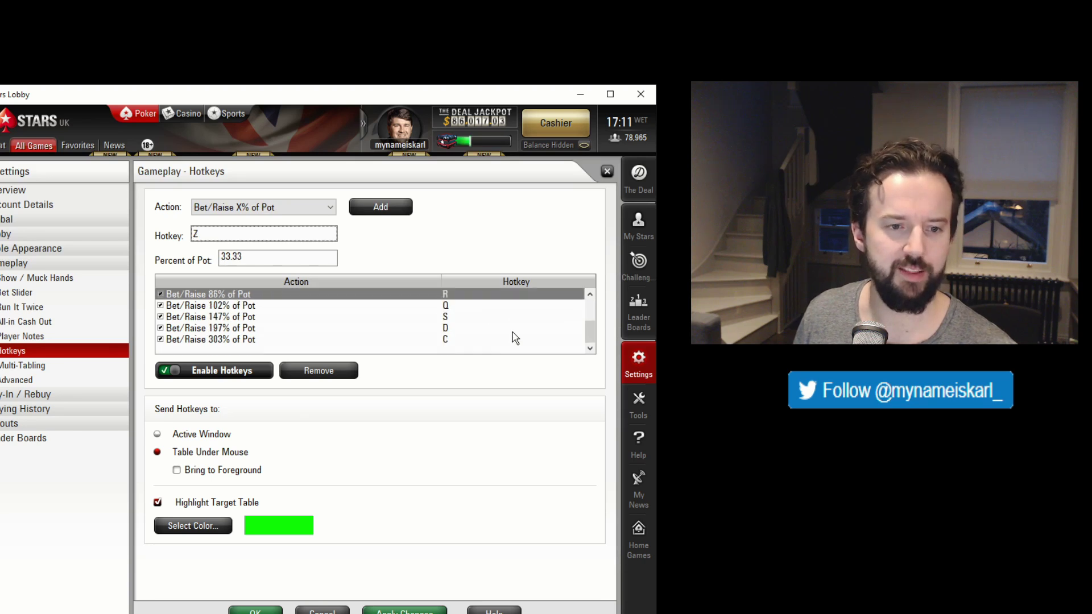
{"action": "scroll", "coordinate": [498, 334], "scroll_direction": "up", "scroll_amount": 1}
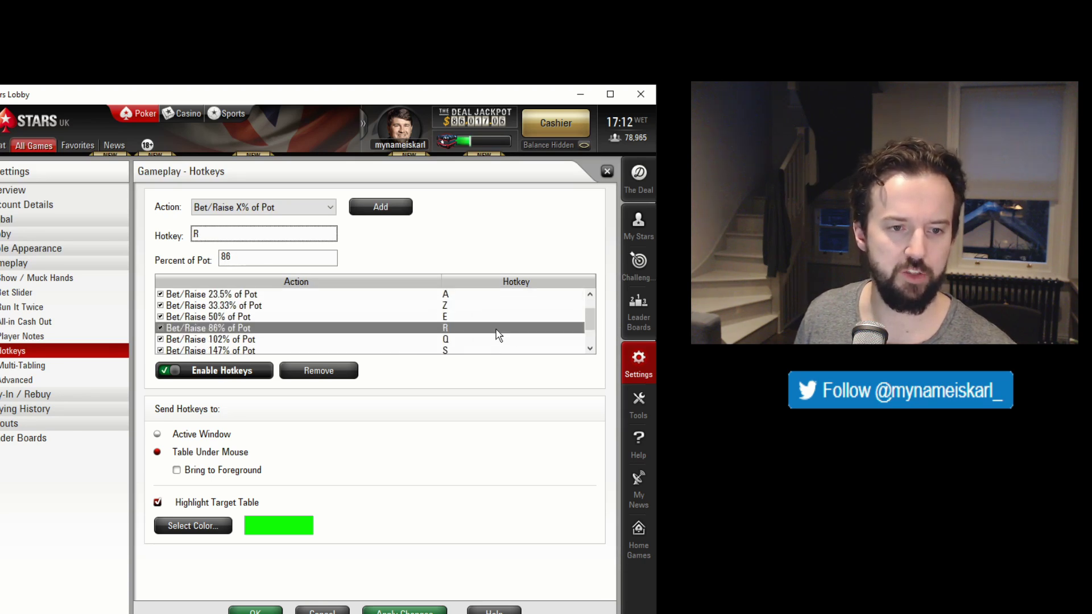
{"action": "scroll", "coordinate": [498, 334], "scroll_direction": "up", "scroll_amount": 1}
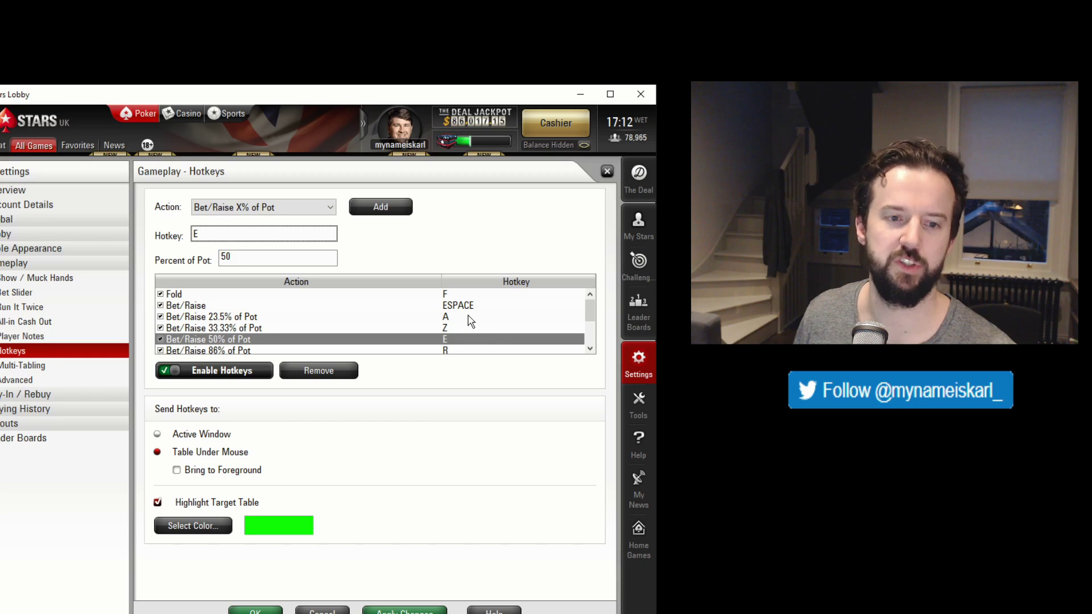
{"action": "left_click", "coordinate": [472, 318]}
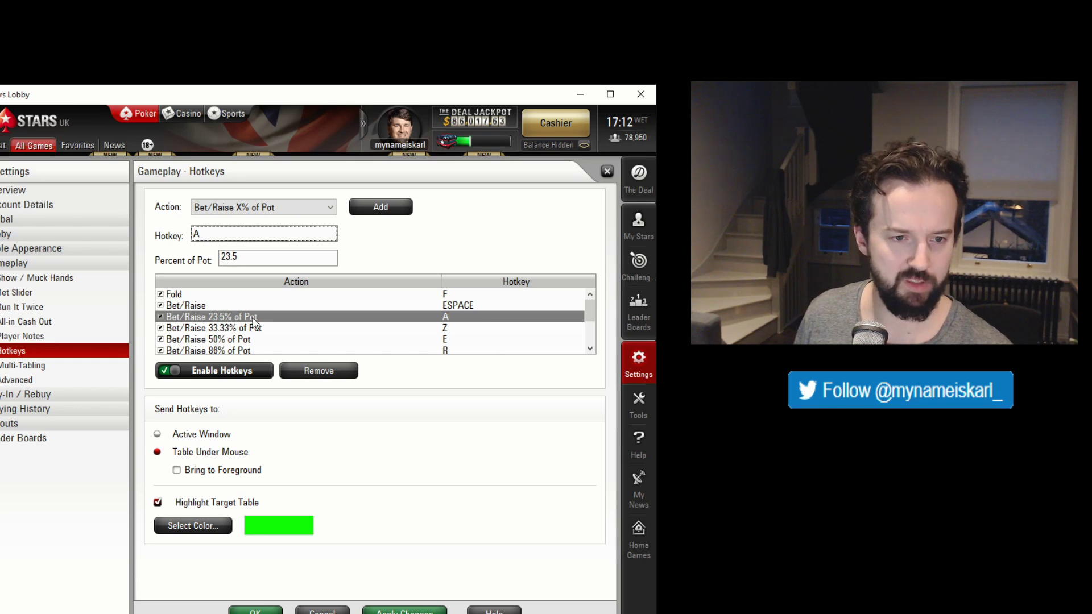
{"action": "double_click", "coordinate": [251, 258]}
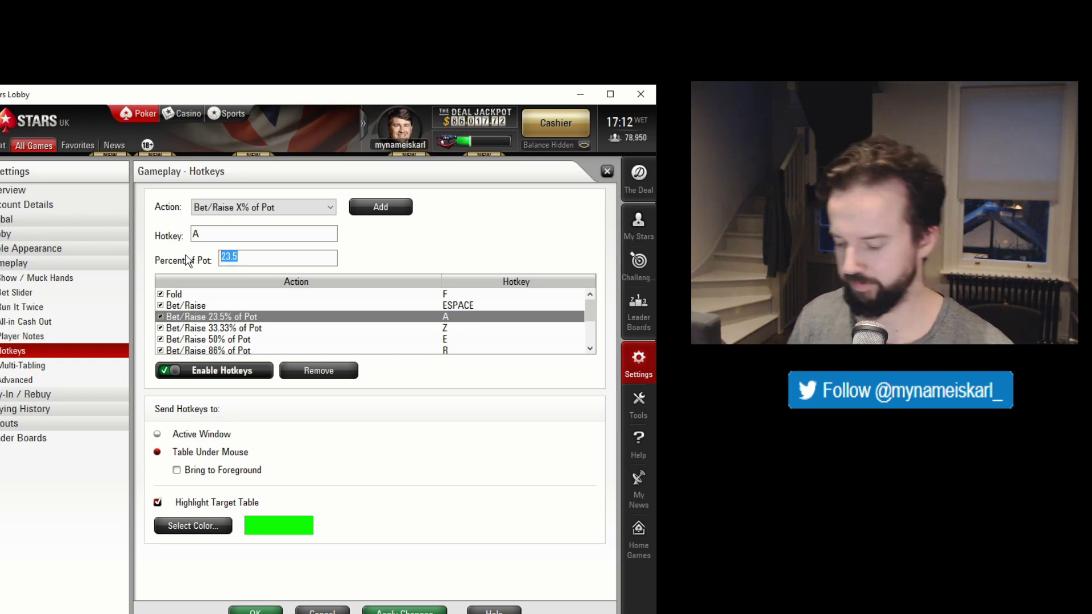
{"action": "left_click", "coordinate": [248, 260]}
{"action": "double_click", "coordinate": [249, 260]}
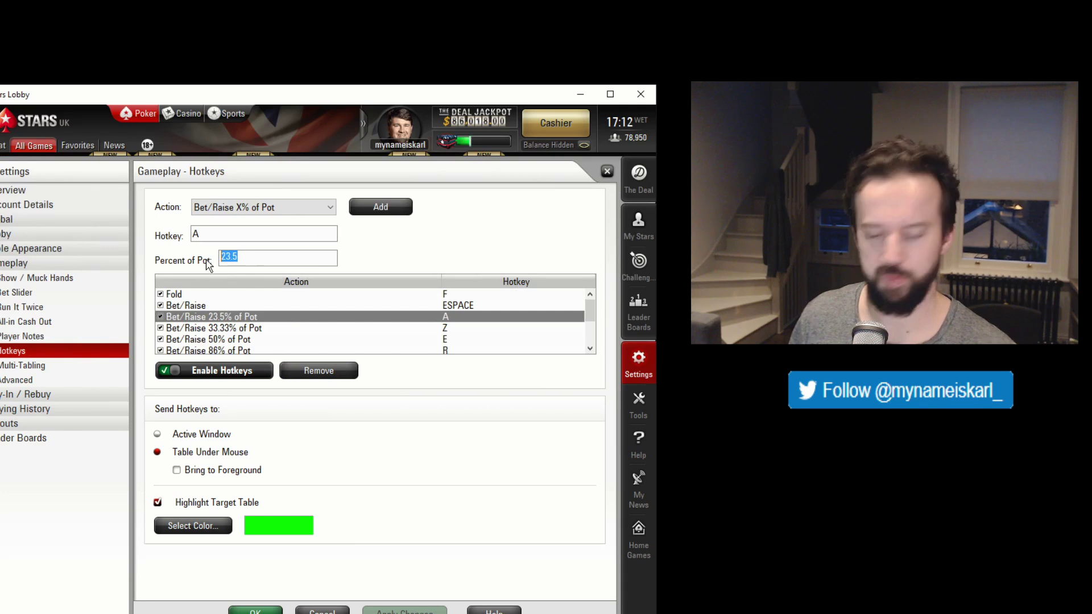
{"action": "type", "text": "25"}
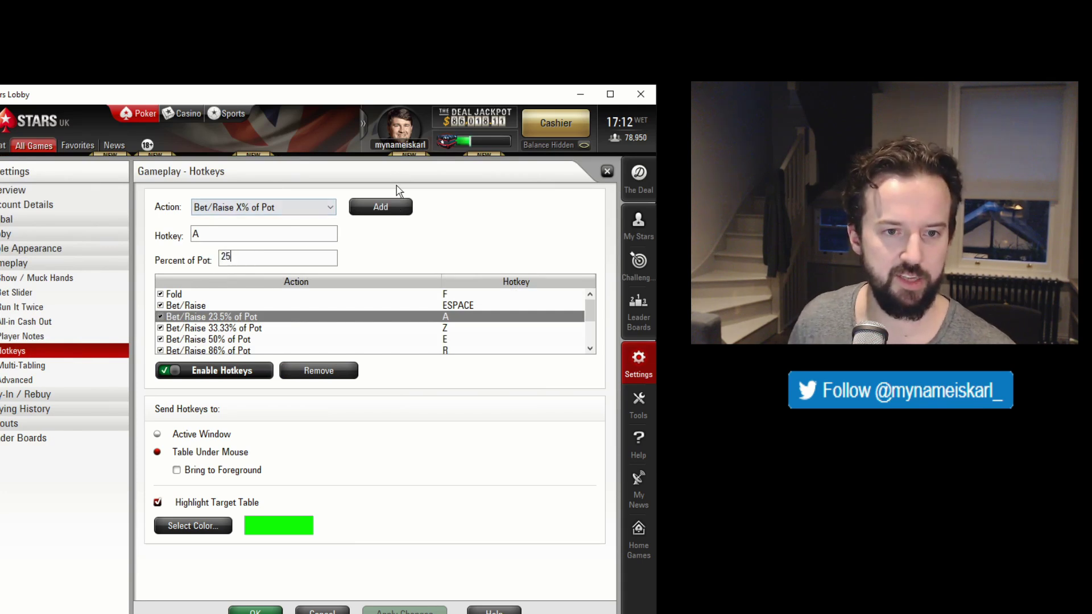
{"action": "left_click", "coordinate": [382, 207]}
{"action": "left_click", "coordinate": [268, 420]}
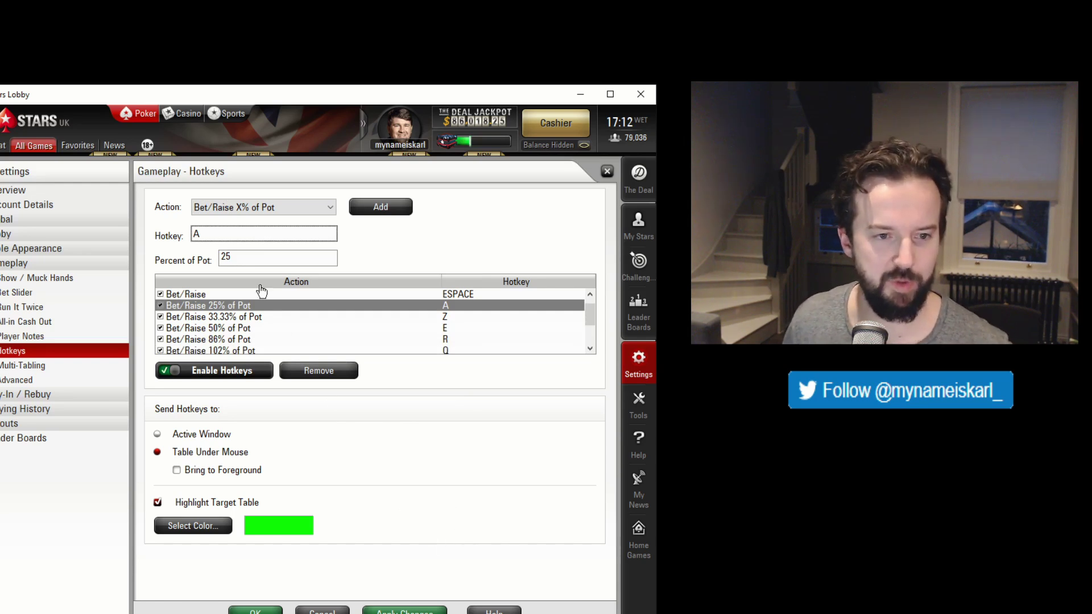
Set the A hotkey's bet/raise size to 24.76% of pot and replace the existing assignment
{"action": "double_click", "coordinate": [249, 259]}
{"action": "type", "text": "24"}
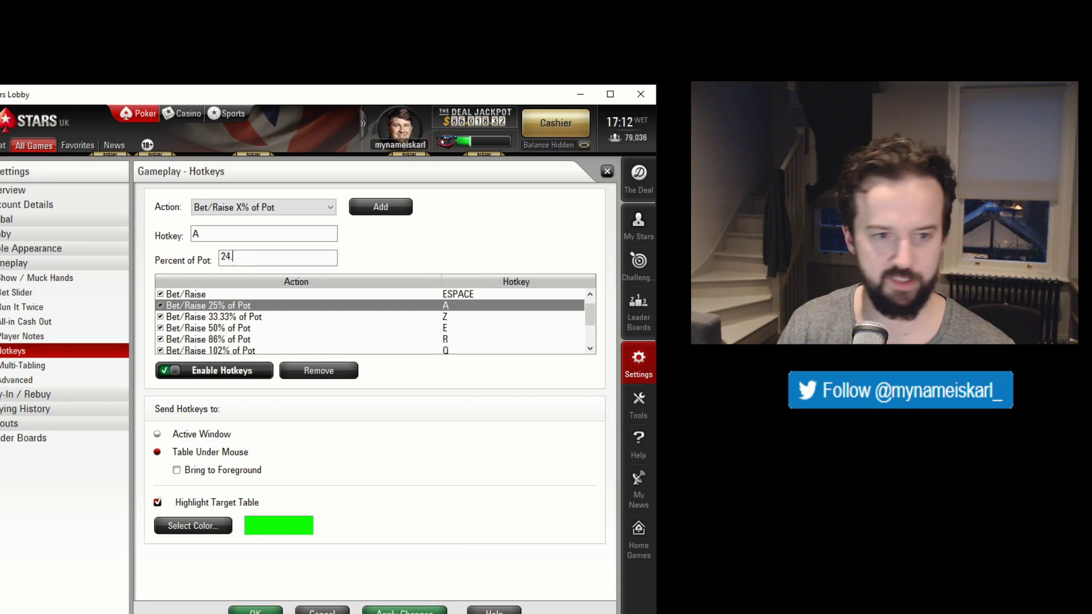
{"action": "type", "text": ".76"}
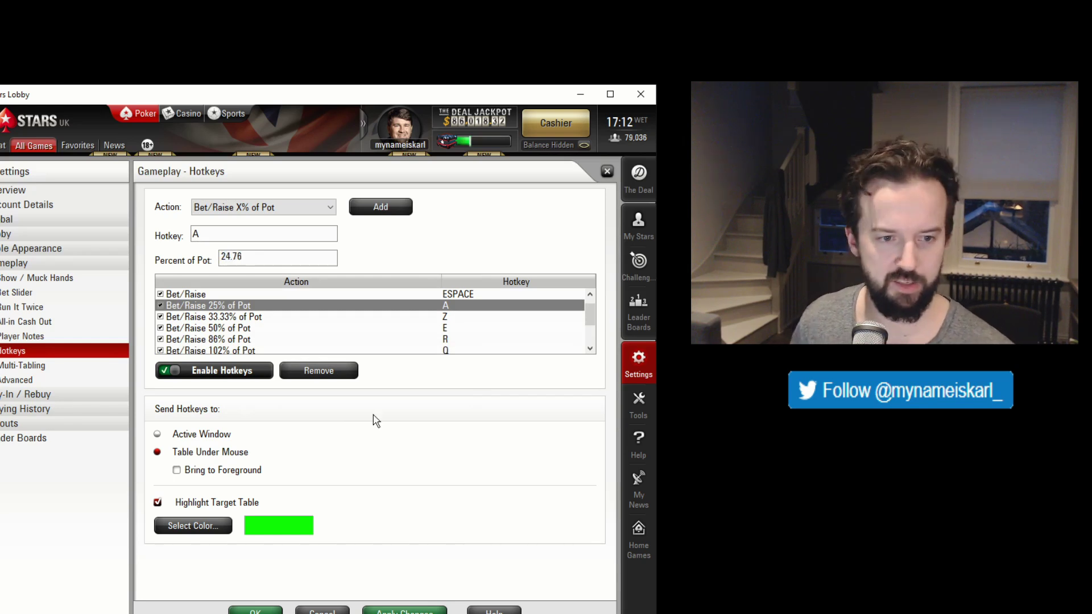
{"action": "left_click", "coordinate": [398, 212]}
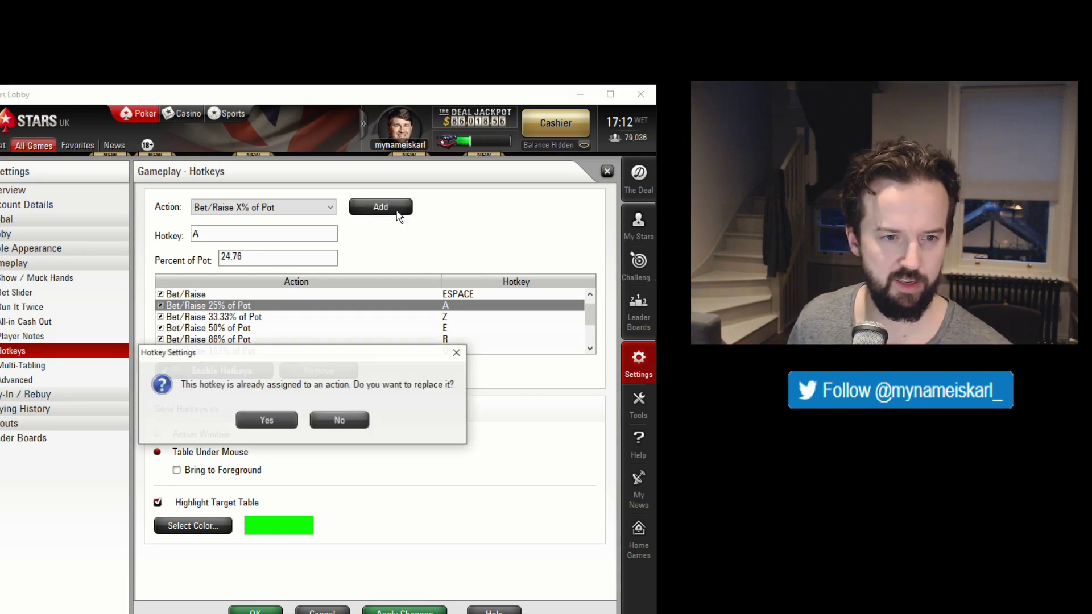
{"action": "left_click", "coordinate": [283, 421]}
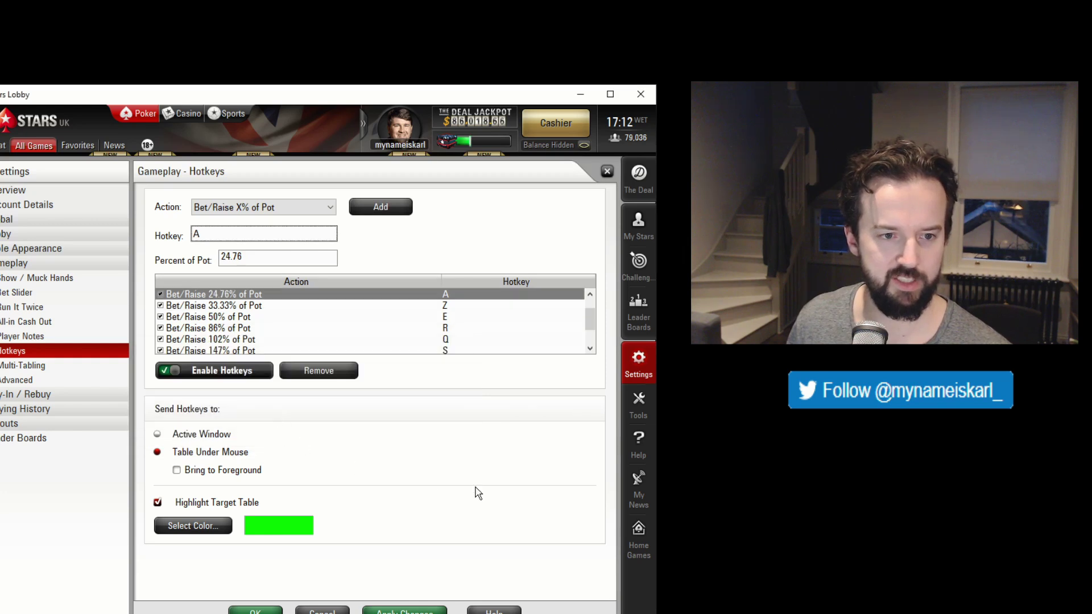
Look through the bet/raise hotkeys from 33.33% to 303% of pot, ending on the Bet Slider settings
{"action": "left_click", "coordinate": [287, 309]}
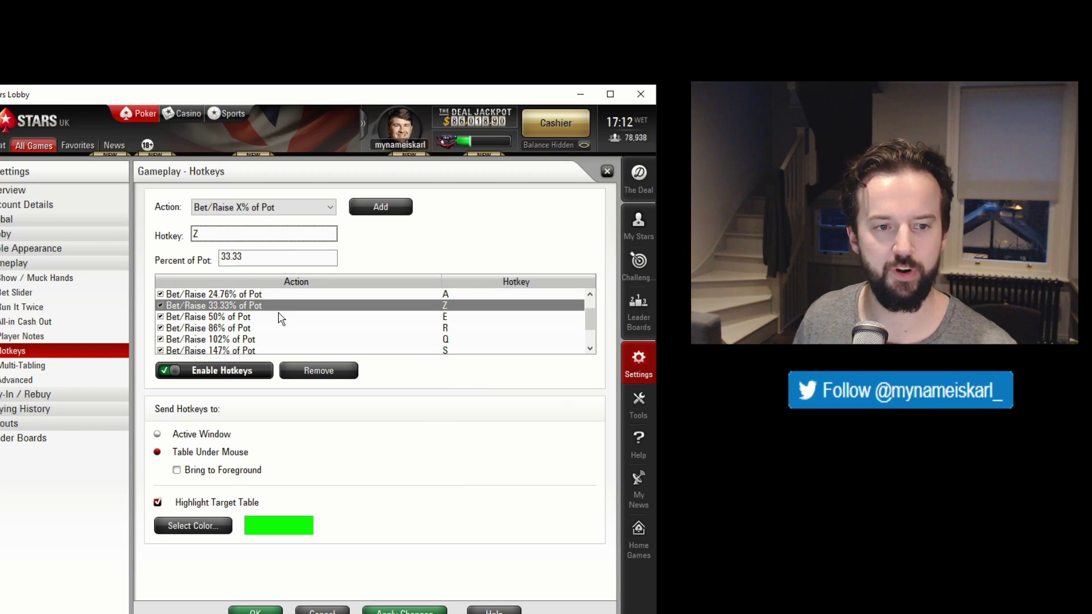
{"action": "left_click", "coordinate": [266, 320]}
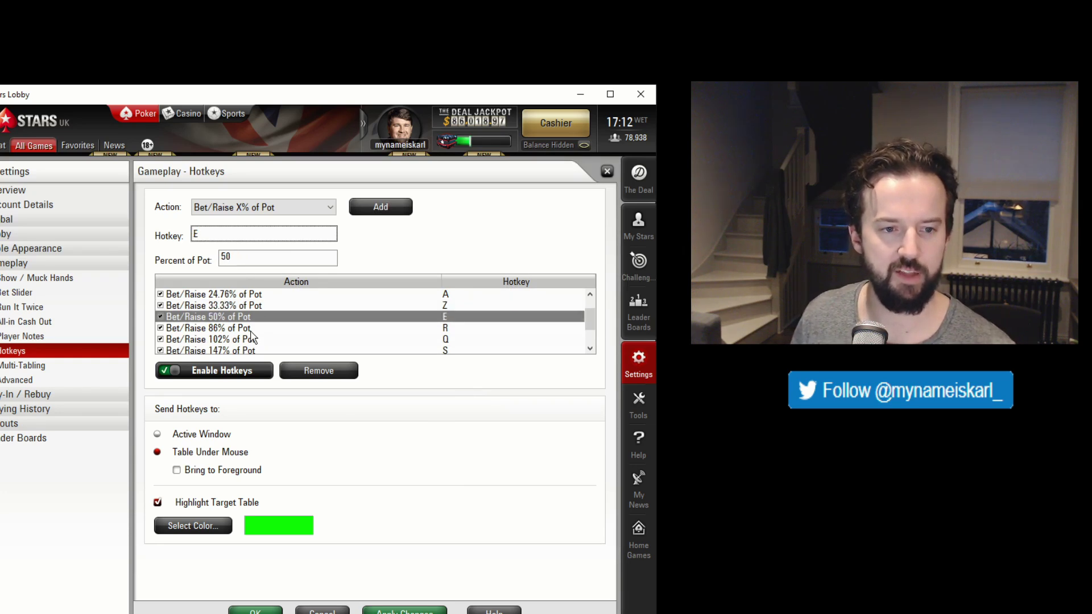
{"action": "left_click", "coordinate": [252, 330]}
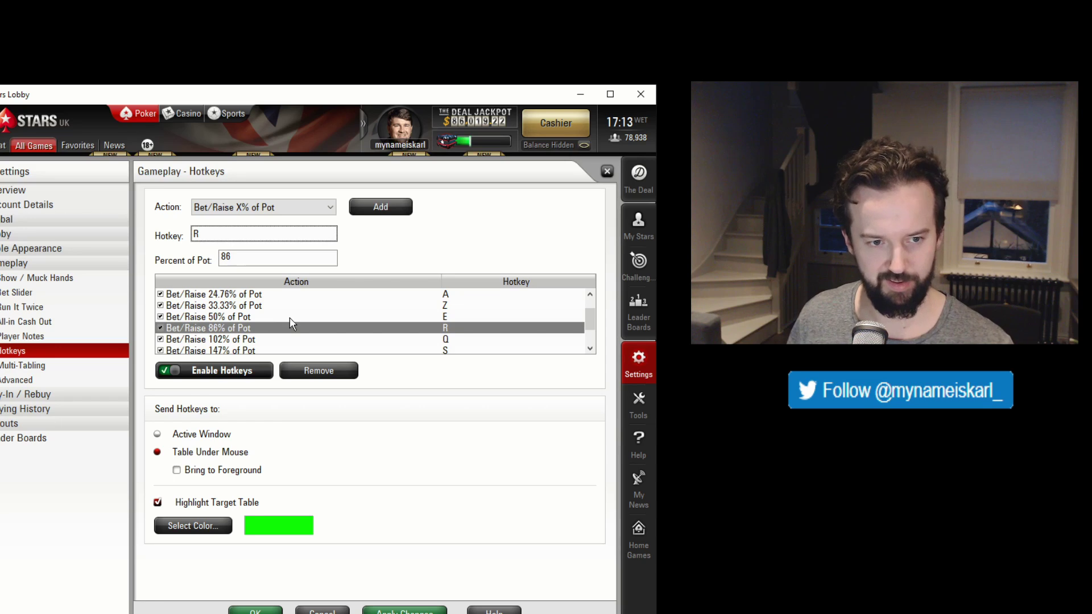
{"action": "scroll", "coordinate": [289, 319], "scroll_direction": "up", "scroll_amount": 1}
{"action": "scroll", "coordinate": [292, 323], "scroll_direction": "down", "scroll_amount": 1}
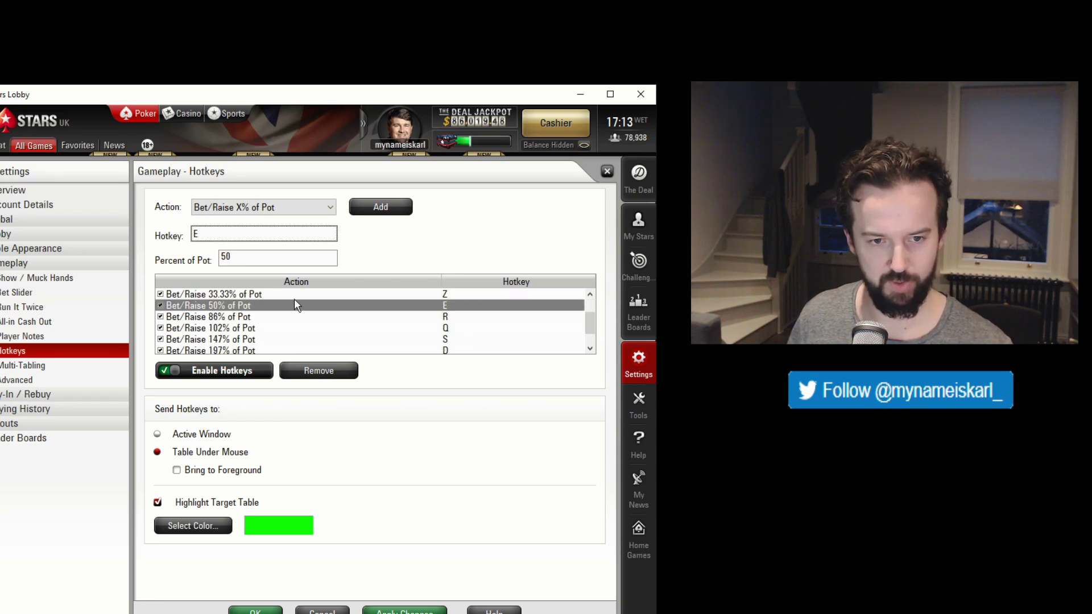
{"action": "scroll", "coordinate": [298, 301], "scroll_direction": "up", "scroll_amount": 1}
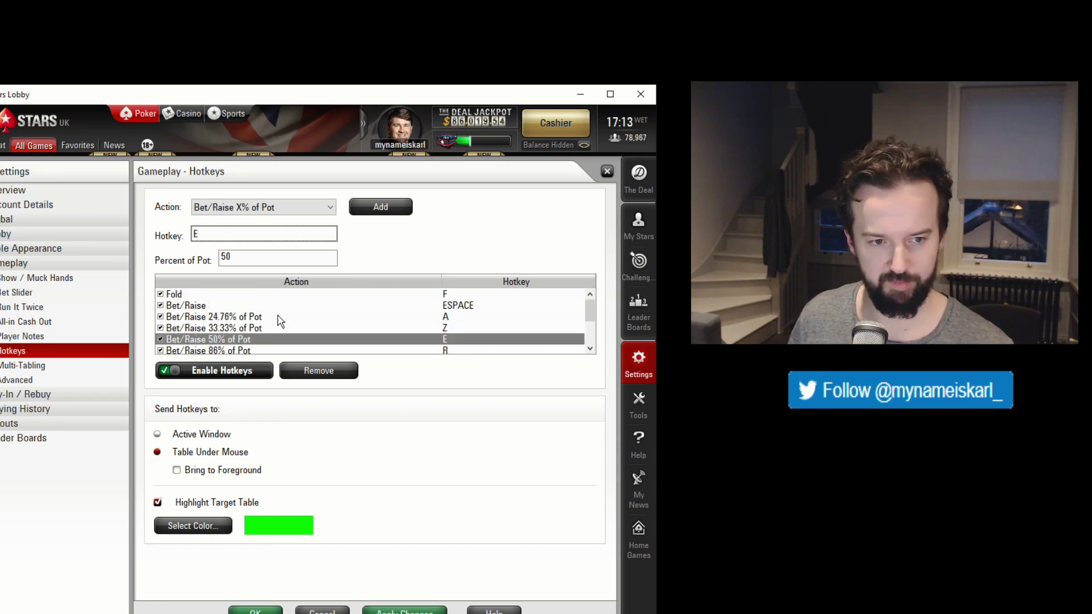
{"action": "scroll", "coordinate": [275, 331], "scroll_direction": "down", "scroll_amount": 1}
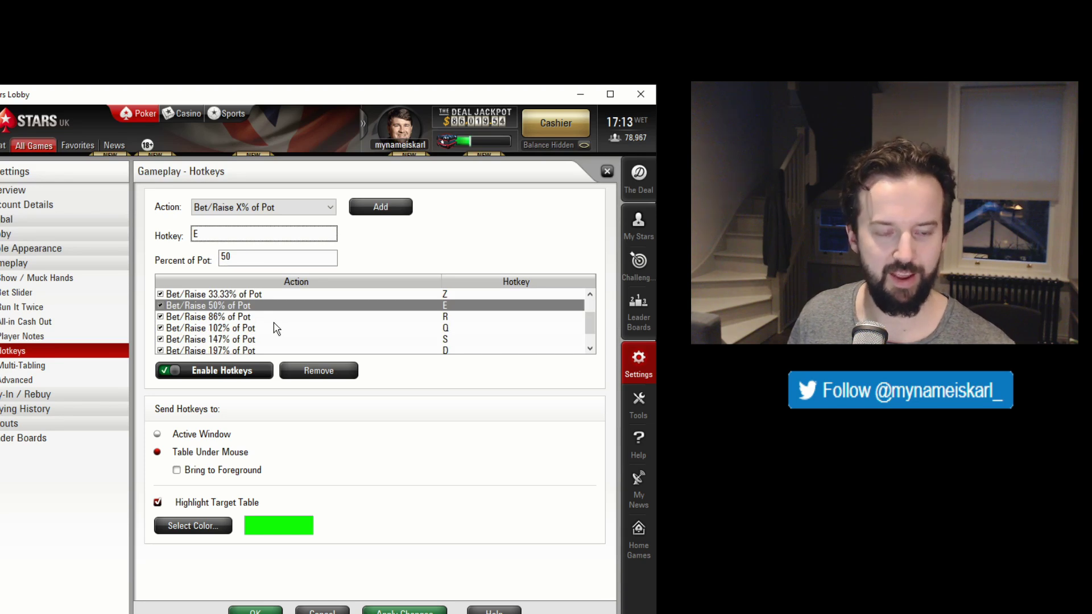
{"action": "left_click", "coordinate": [264, 330]}
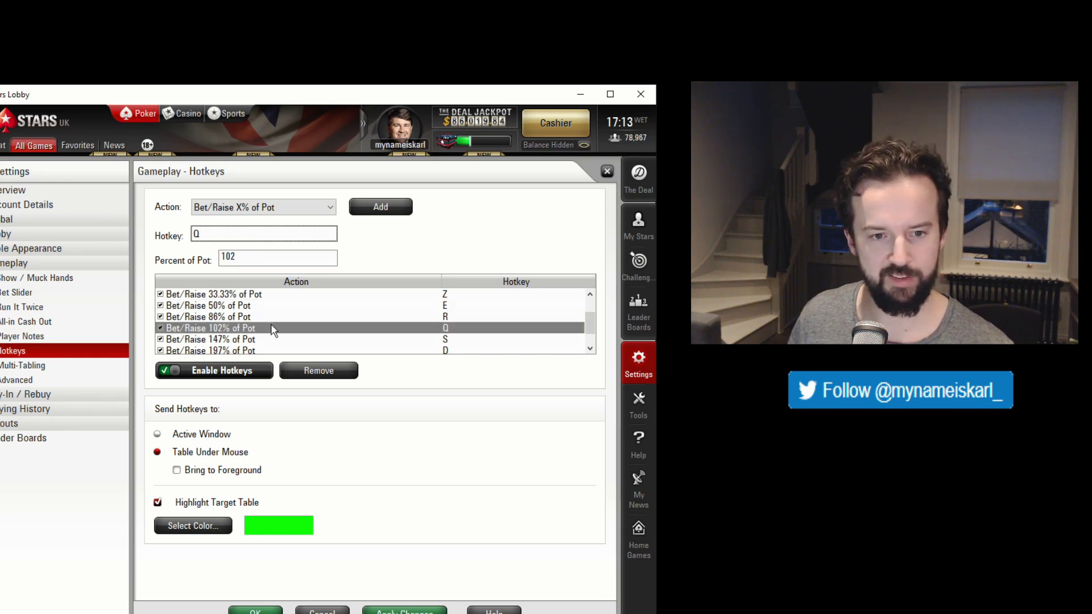
{"action": "scroll", "coordinate": [271, 329], "scroll_direction": "down", "scroll_amount": 1}
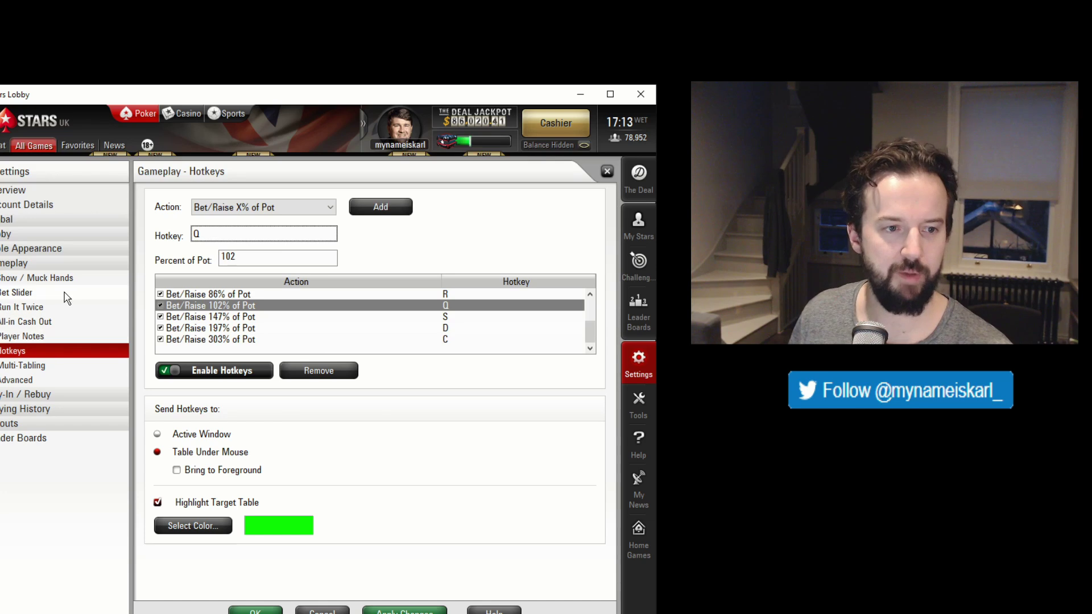
{"action": "left_click", "coordinate": [90, 292]}
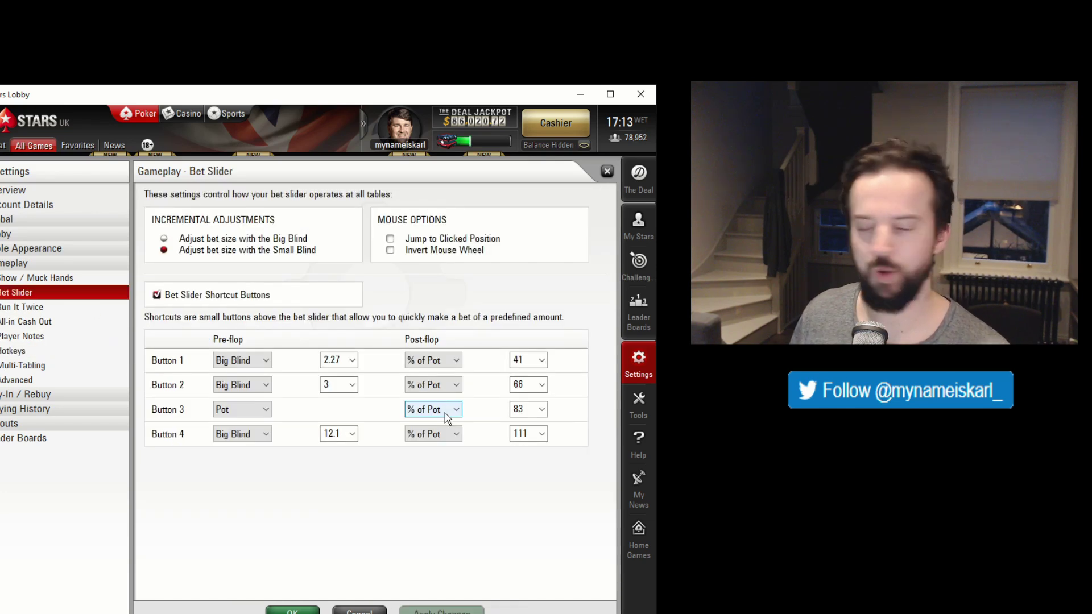